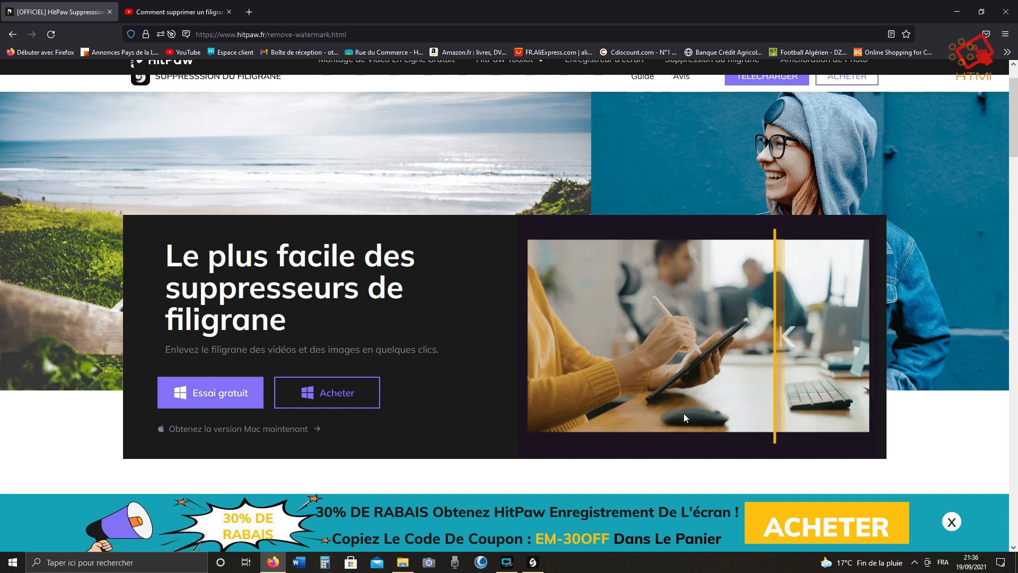
scroll(683, 412, down, 2)
scroll(684, 415, down, 1)
scroll(668, 424, up, 4)
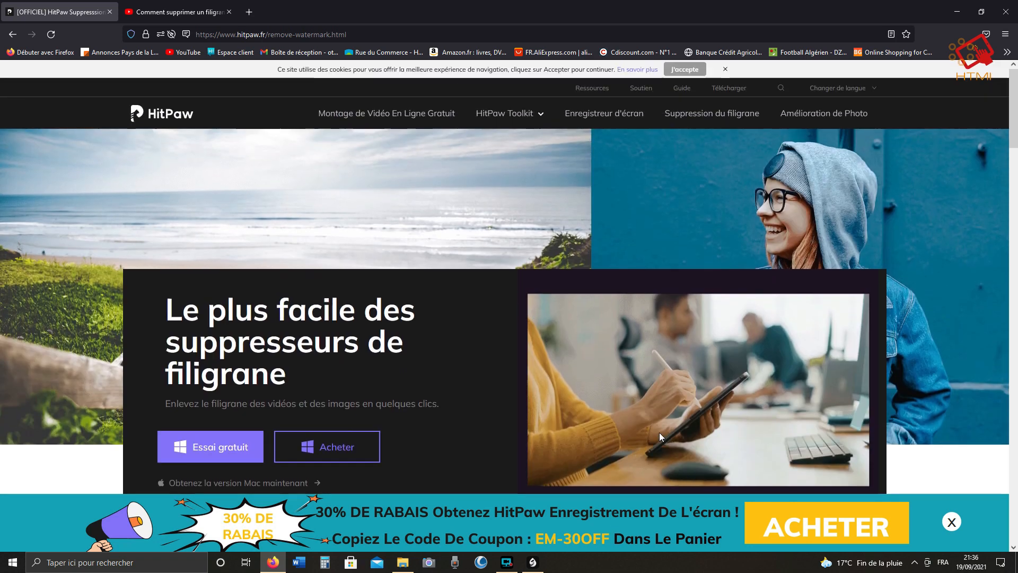
Close the running HitPaw Watermark Remover window and confirm quitting the program.
click(532, 562)
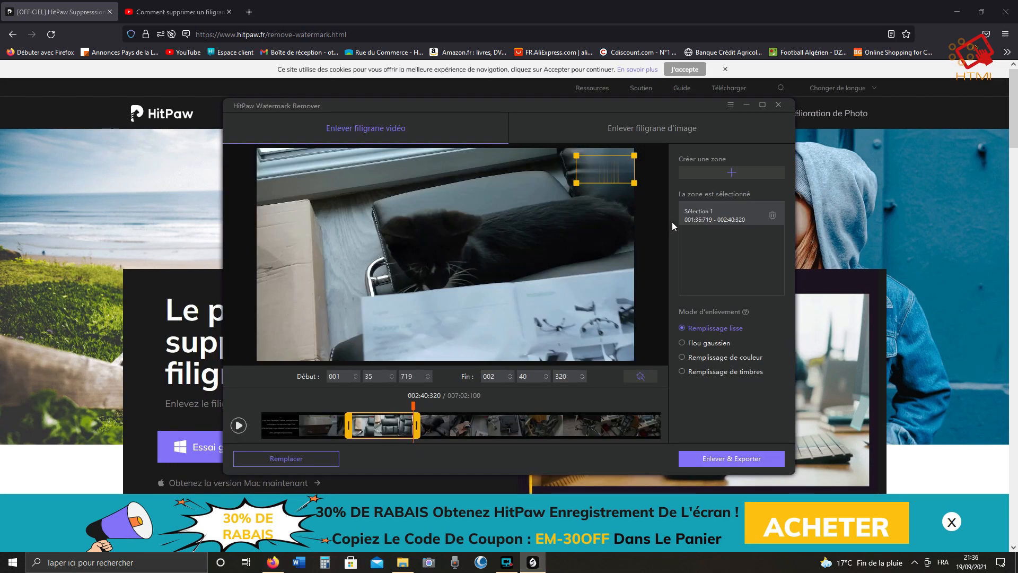
click(779, 105)
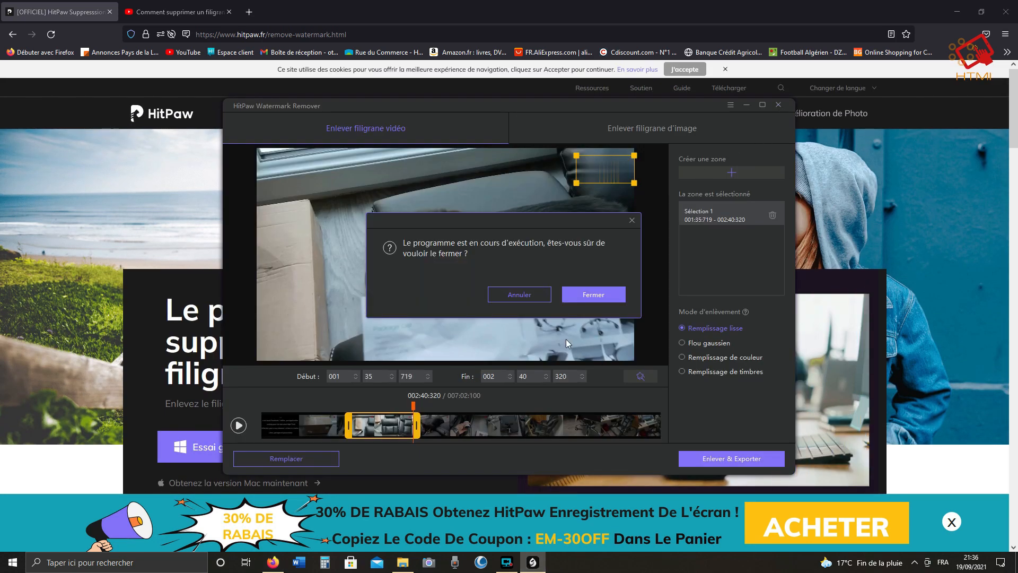
click(572, 295)
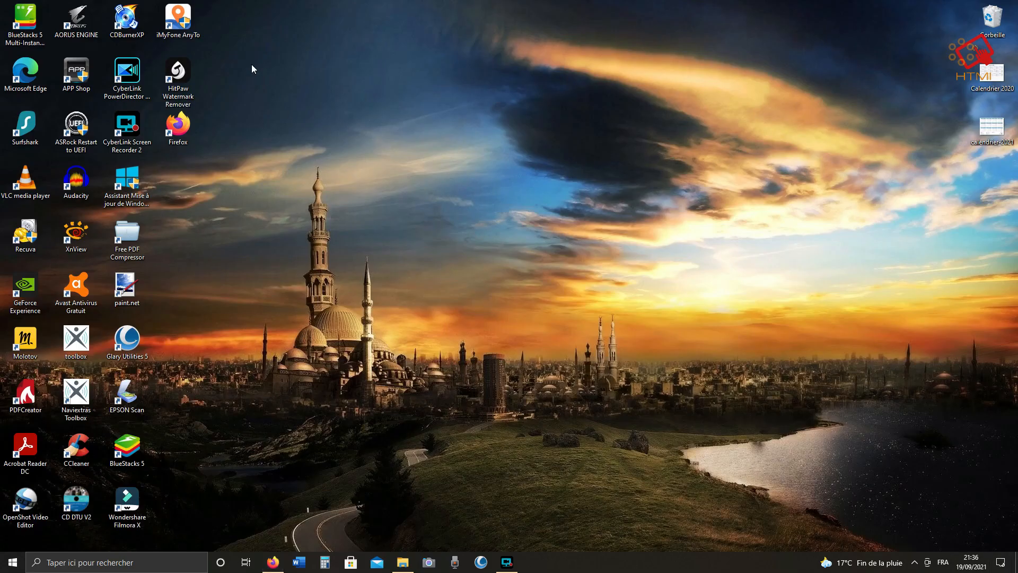
Relaunch HitPaw Watermark Remover and import the video Ma vidéo from the Blitzwolf chaise folder for video watermark removal.
double_click(177, 74)
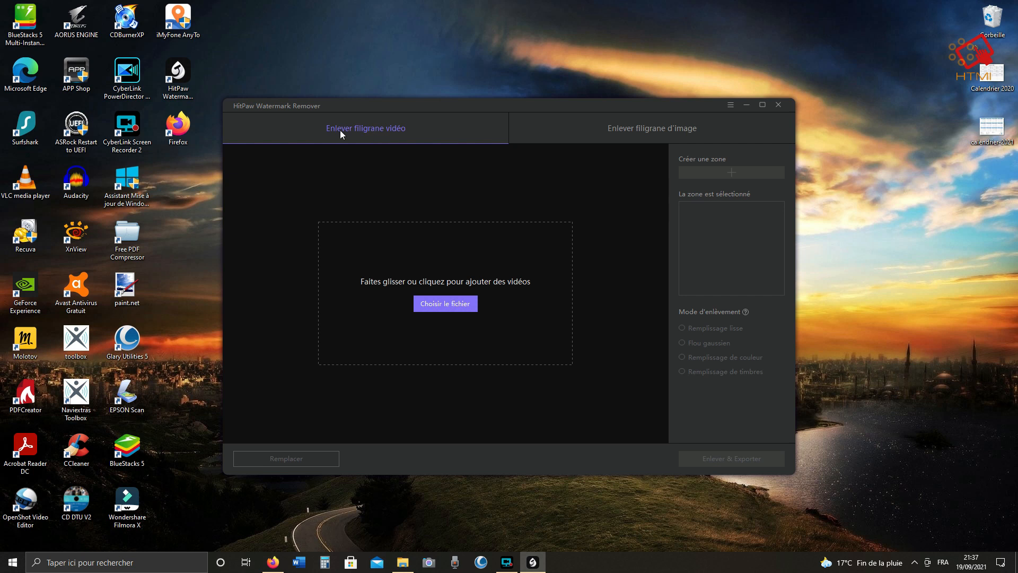
click(650, 134)
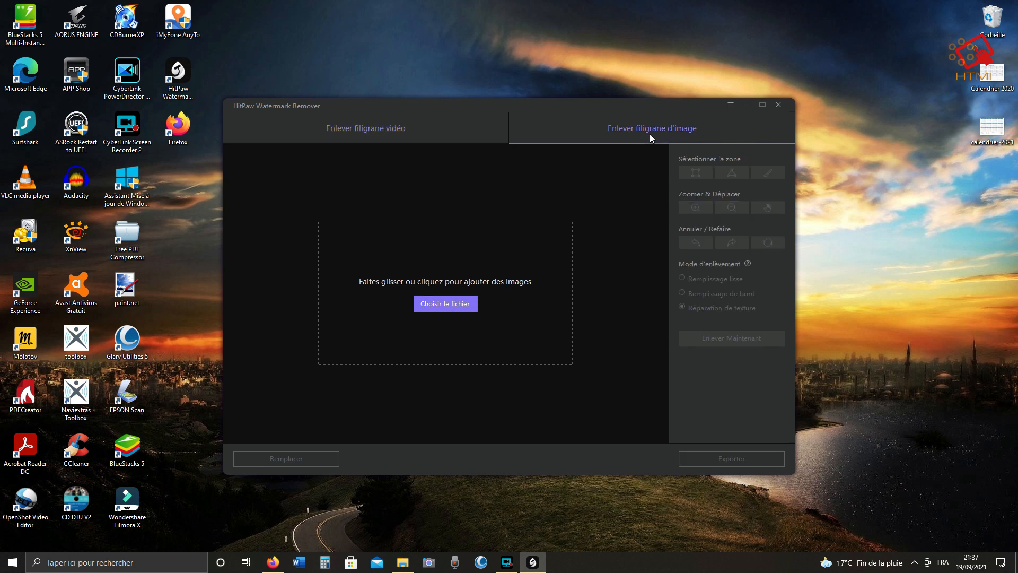
click(364, 132)
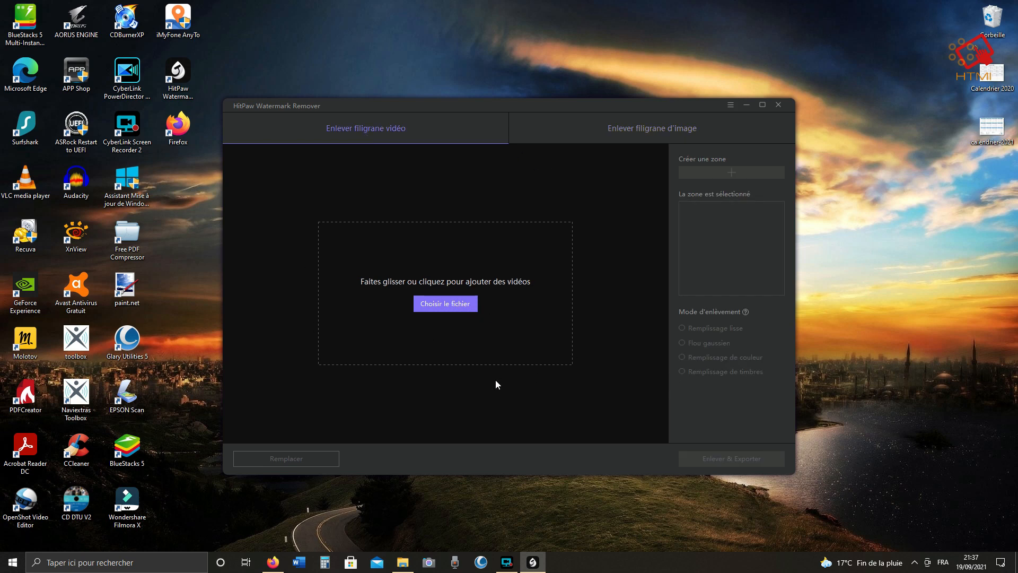
click(447, 305)
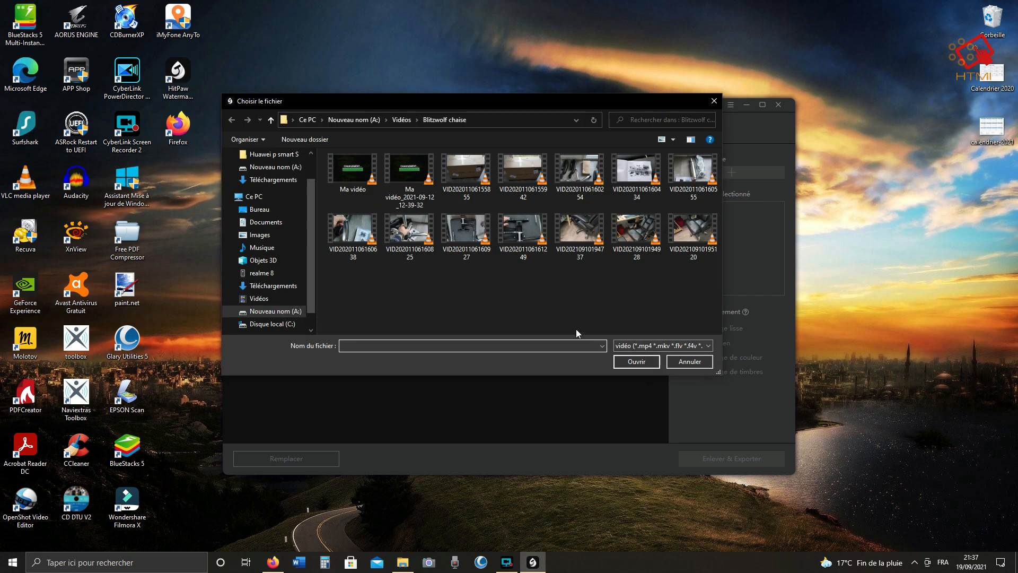
double_click(354, 175)
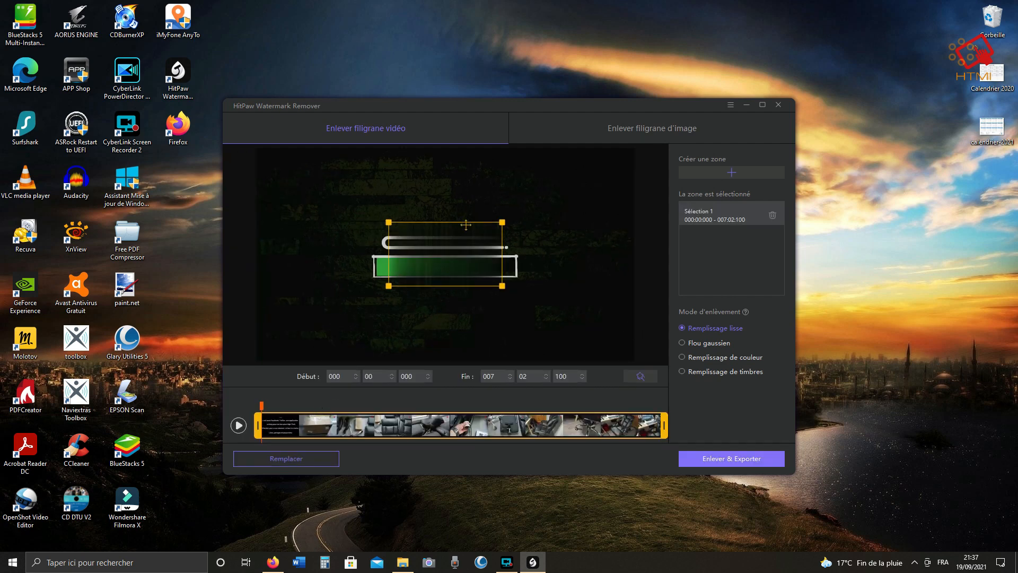
Move and resize the selection zone so it covers only the watermark in the video's top-right corner.
drag(466, 222, 452, 239)
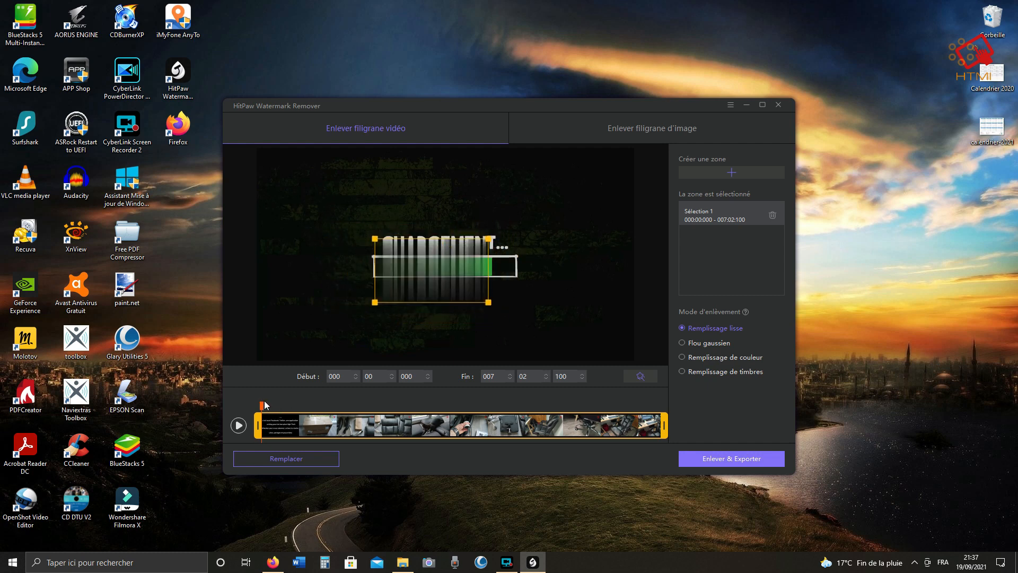
drag(261, 403, 286, 406)
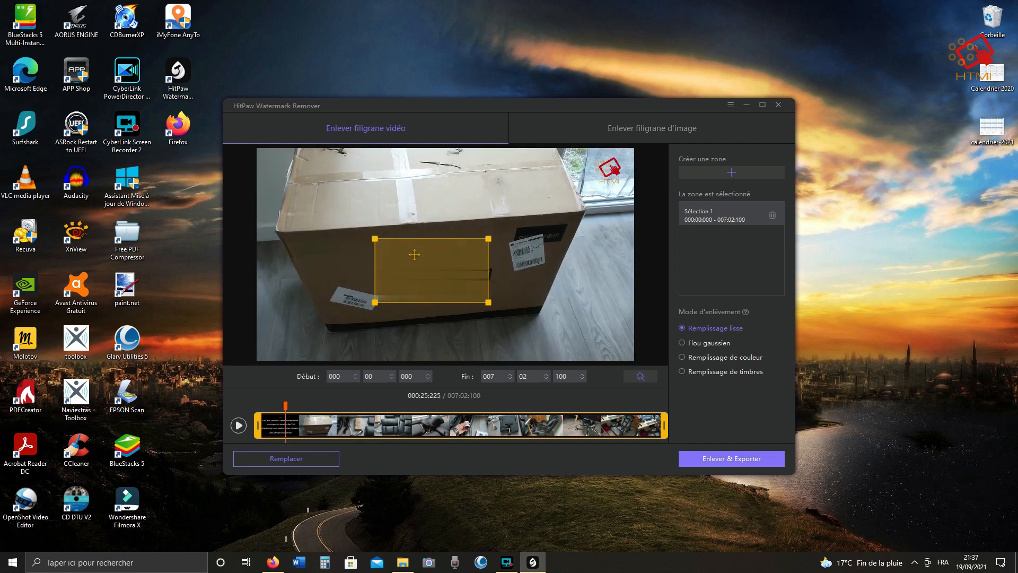
drag(414, 250, 553, 170)
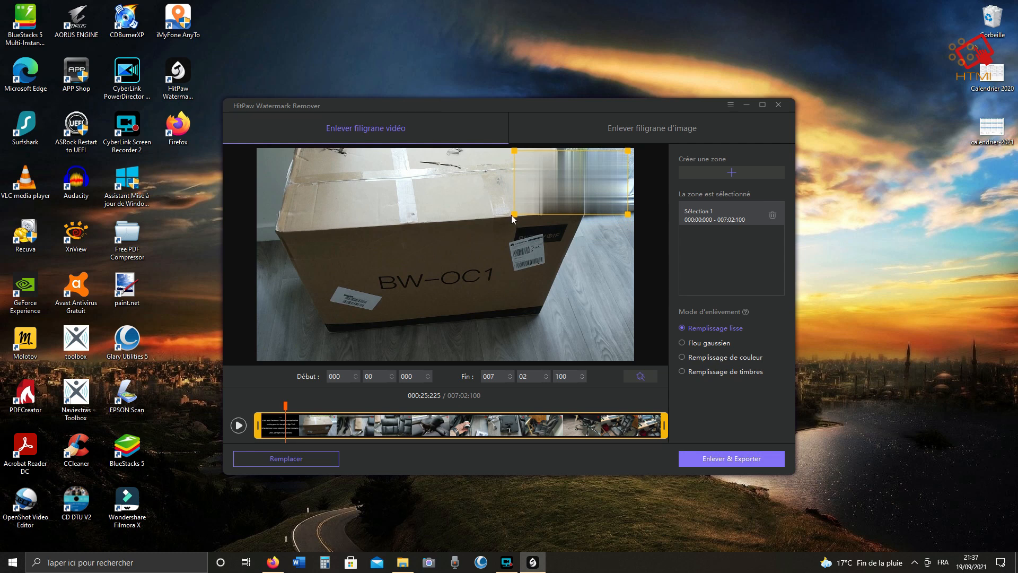
drag(514, 214, 593, 189)
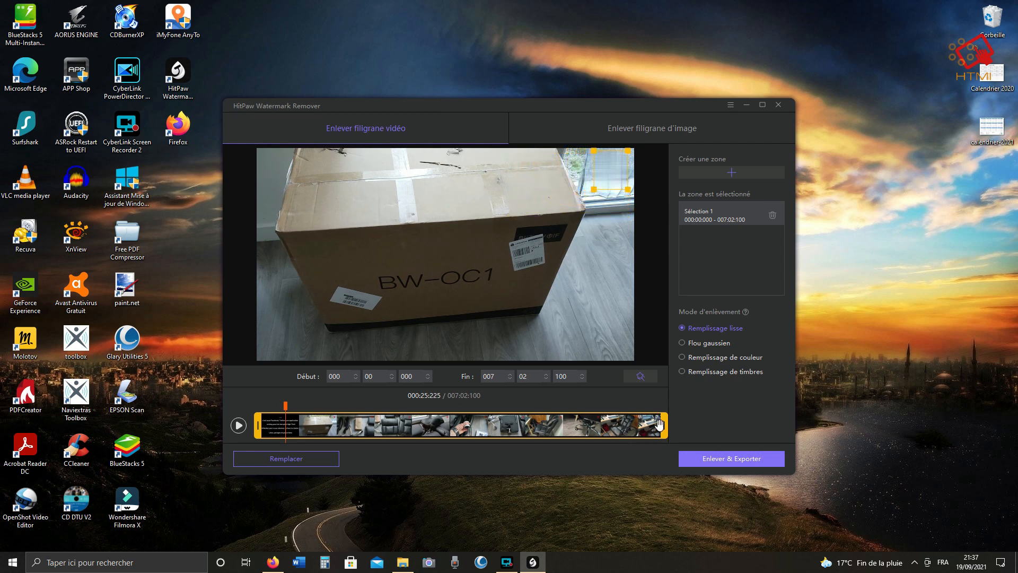
Set the zone's time range to 000:49:329 – 002:15:655 by trimming both ends of the timeline selection.
click(665, 424)
drag(666, 425, 392, 447)
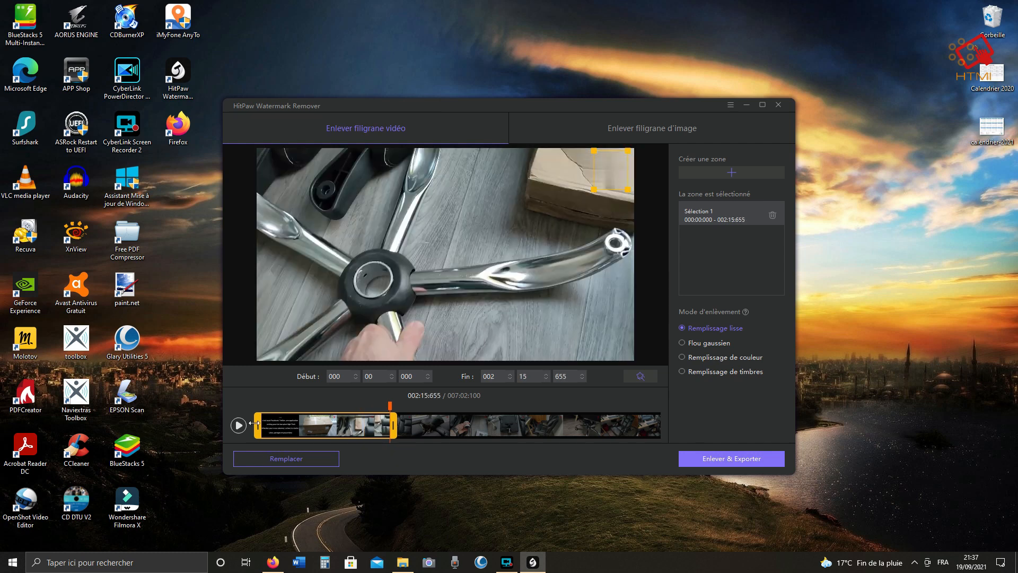
drag(254, 423, 306, 433)
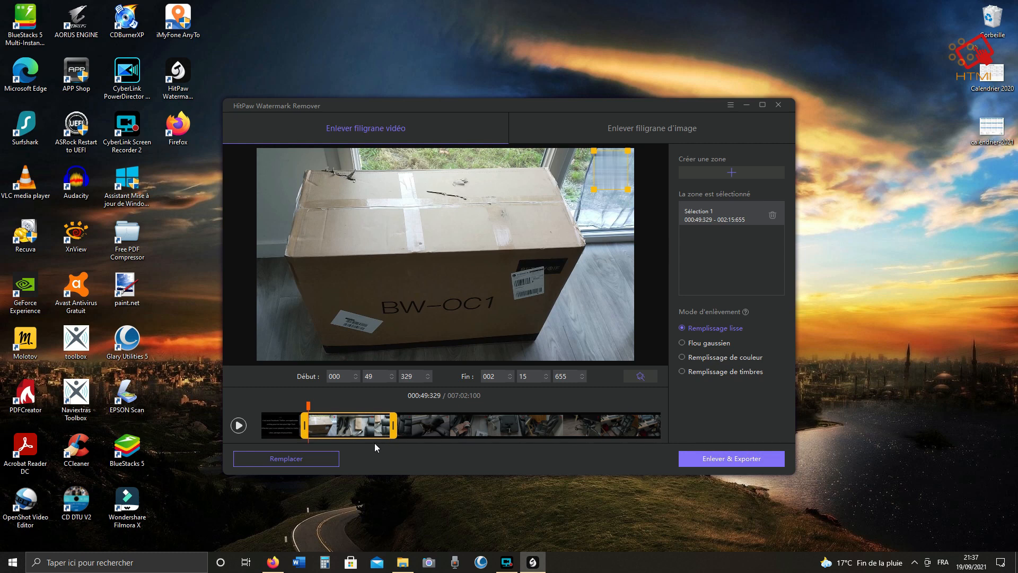
Play and pause the preview of the selected segment and check the speaker volume.
click(238, 425)
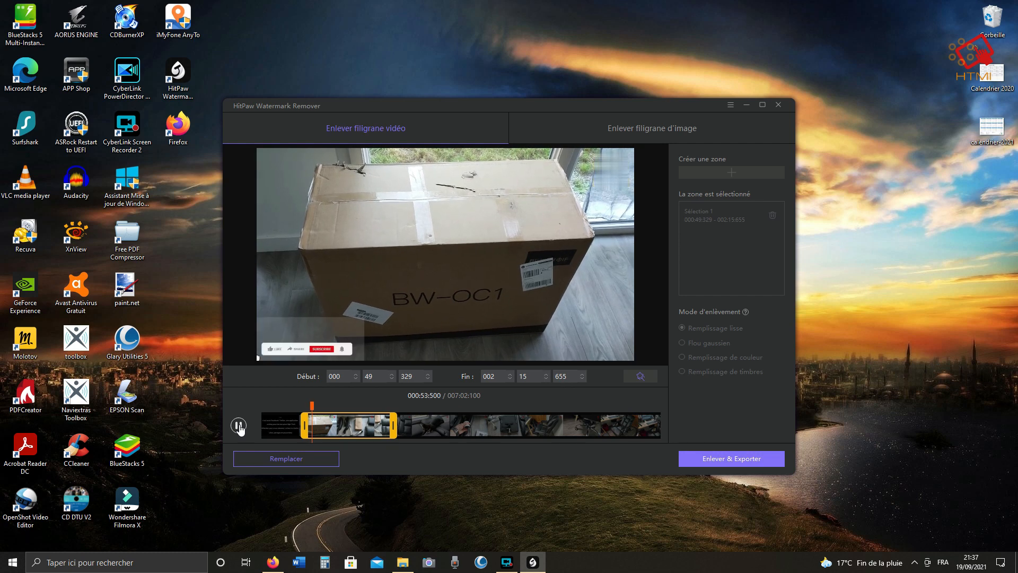
click(239, 425)
click(239, 425)
click(240, 427)
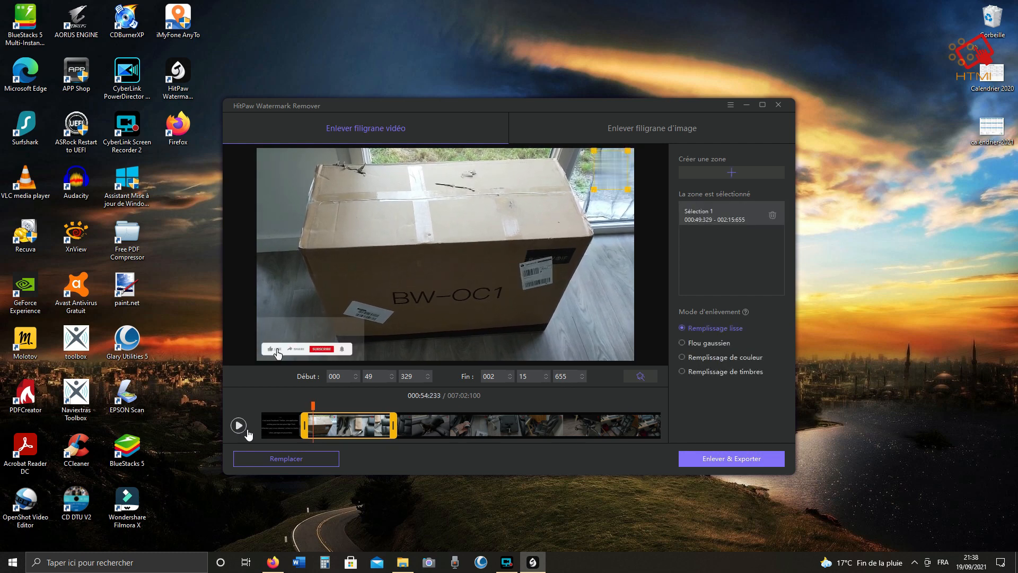
click(914, 562)
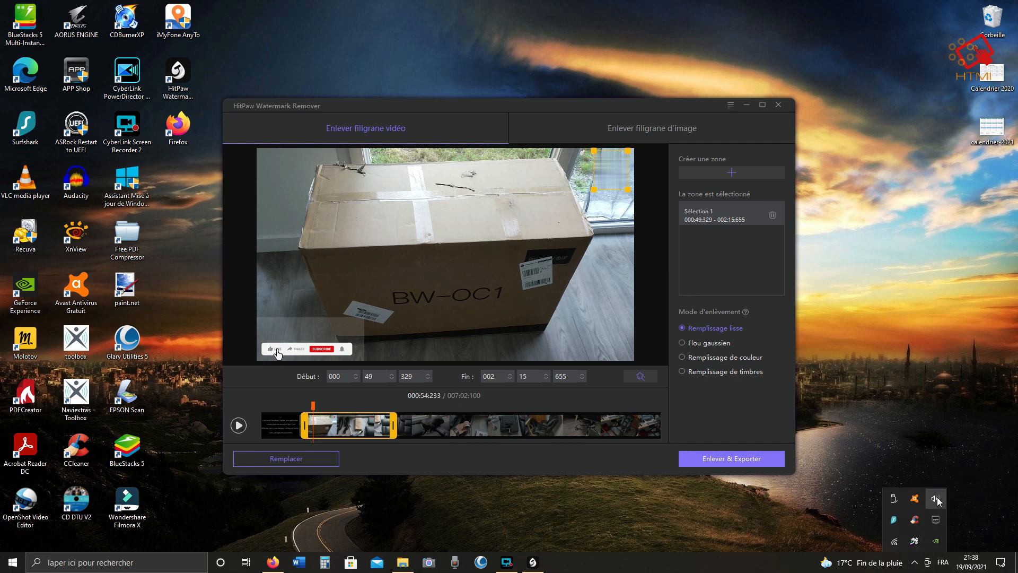
click(935, 499)
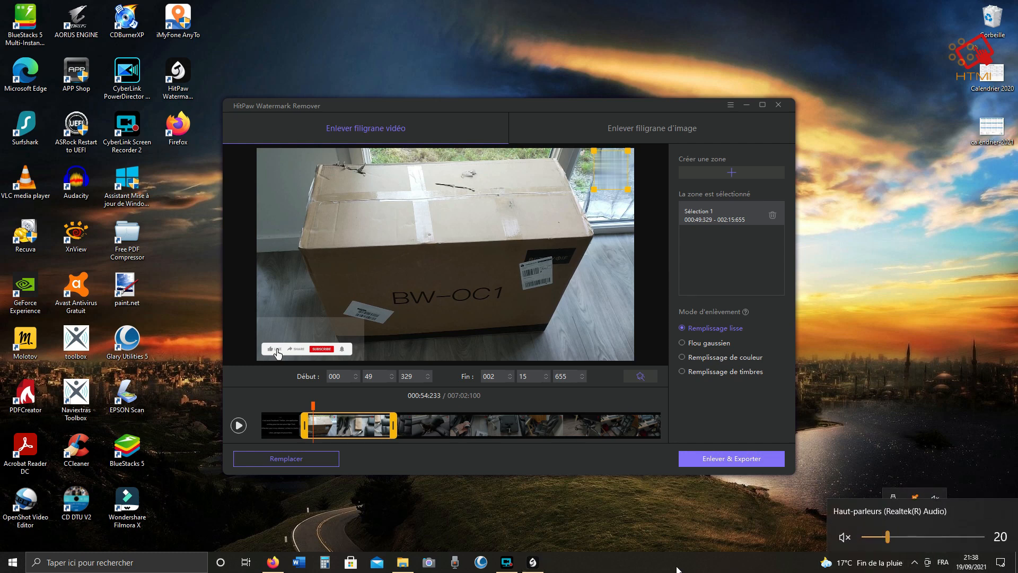
click(238, 425)
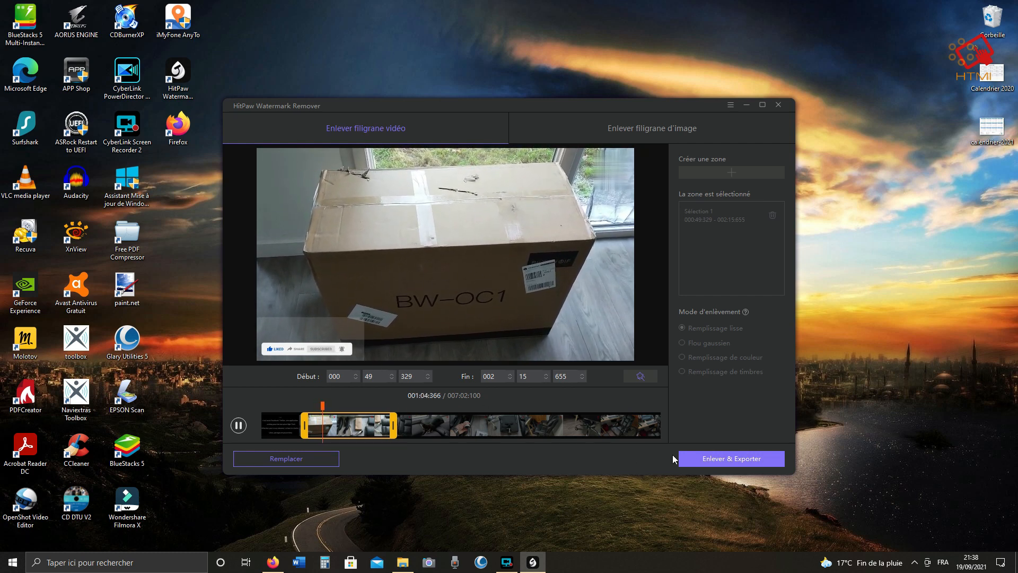
click(235, 426)
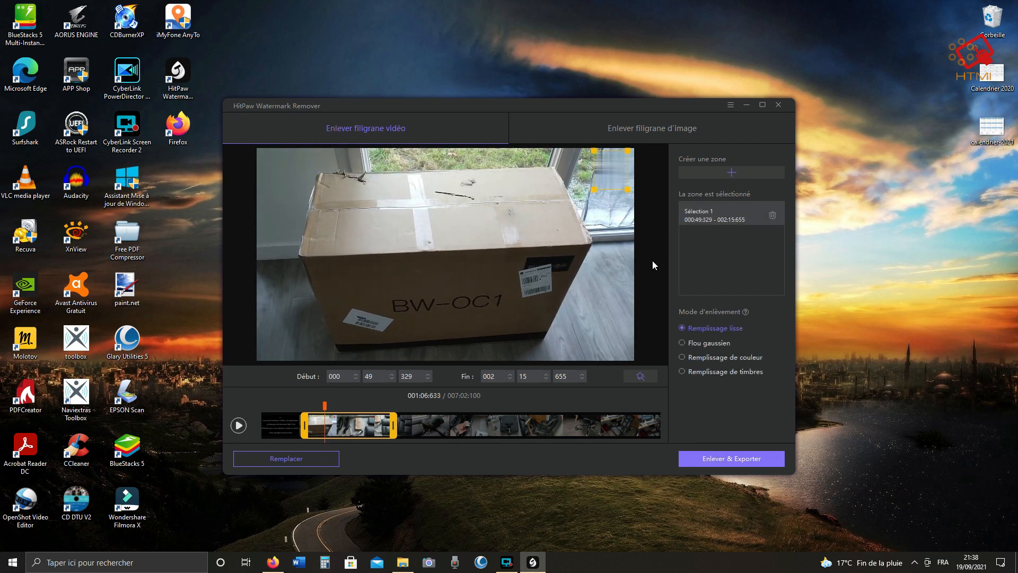
Add a second removal zone over the top-right corner from 001:06:633, then delete it.
click(731, 172)
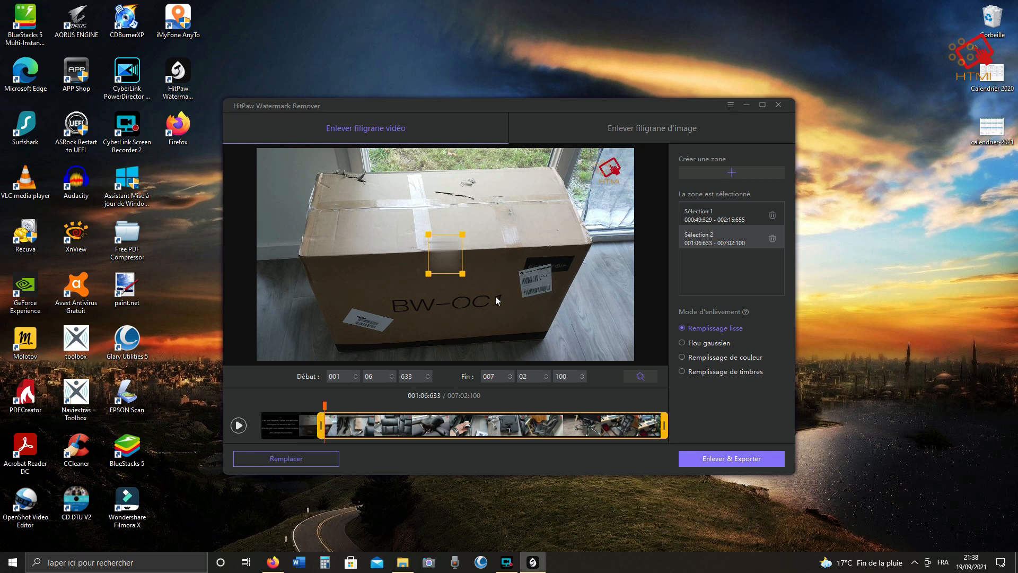
drag(439, 257, 609, 172)
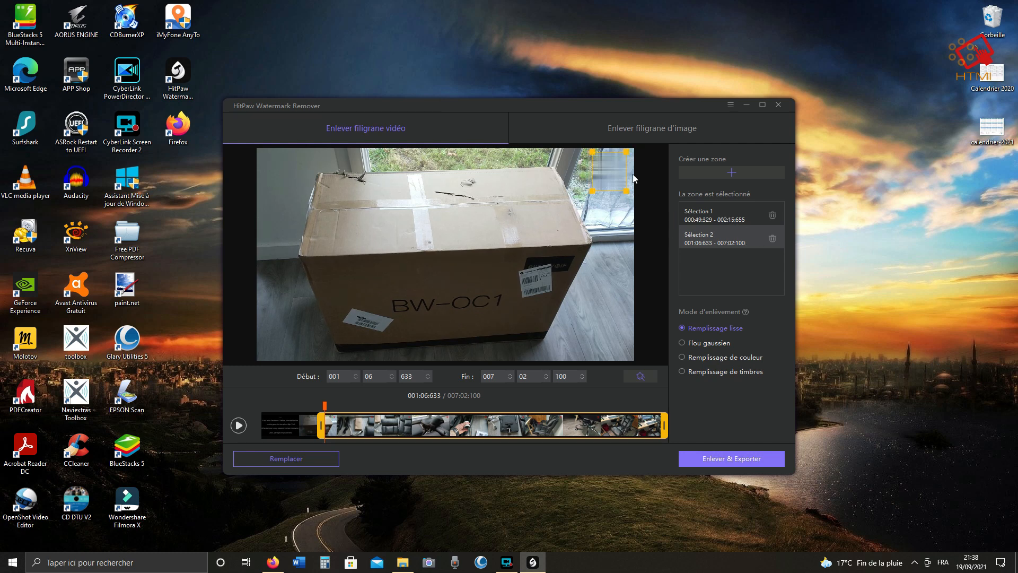
mouse_move(598, 184)
mouse_down()
mouse_move(371, 289)
mouse_move(471, 257)
mouse_move(474, 273)
mouse_move(526, 276)
mouse_move(460, 305)
mouse_move(638, 180)
mouse_move(635, 192)
mouse_move(603, 181)
mouse_up()
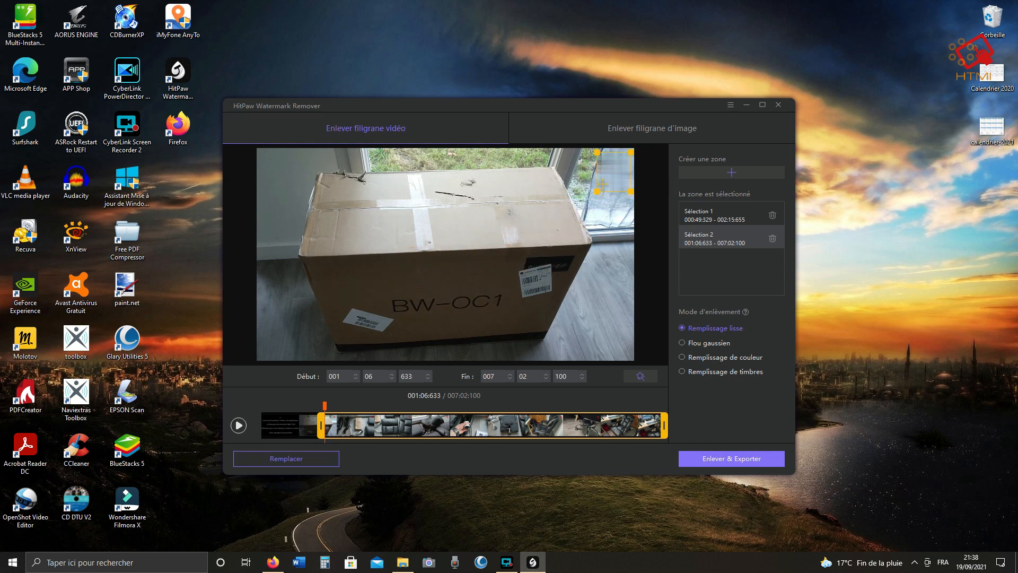
click(773, 237)
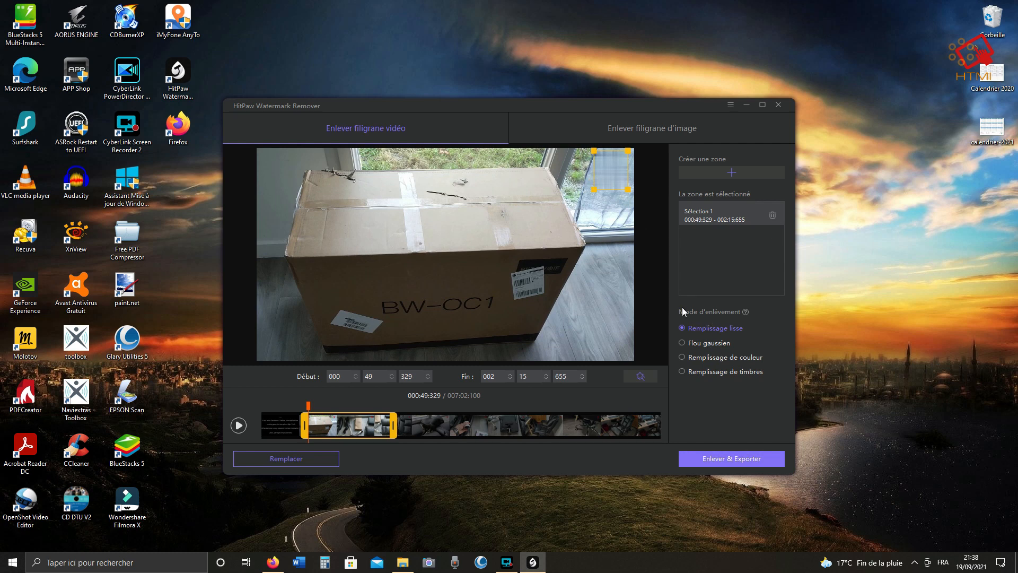
Switch the removal mode to Flou gaussien, raise its strength to 100% and preview playback.
click(682, 343)
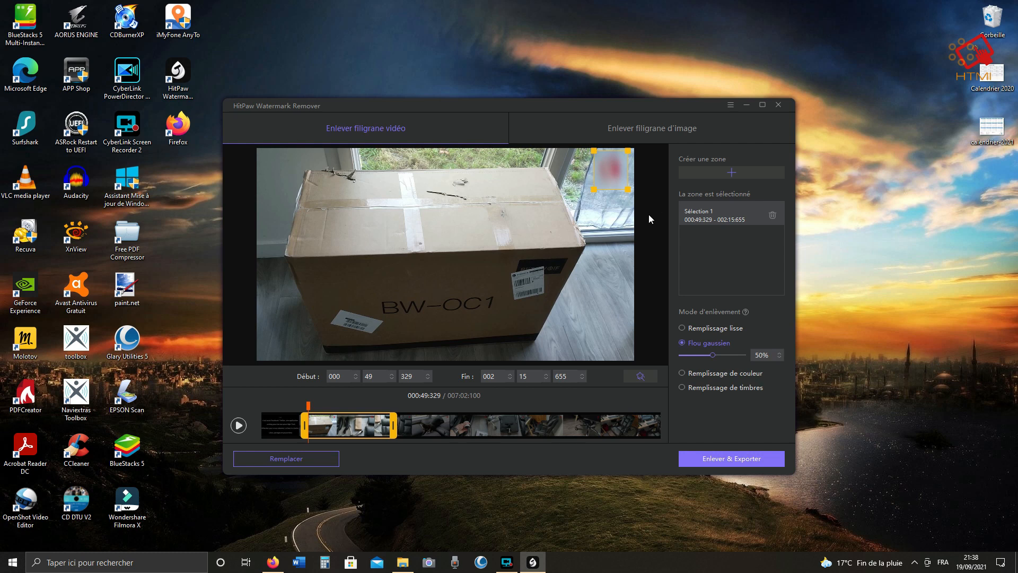
click(240, 425)
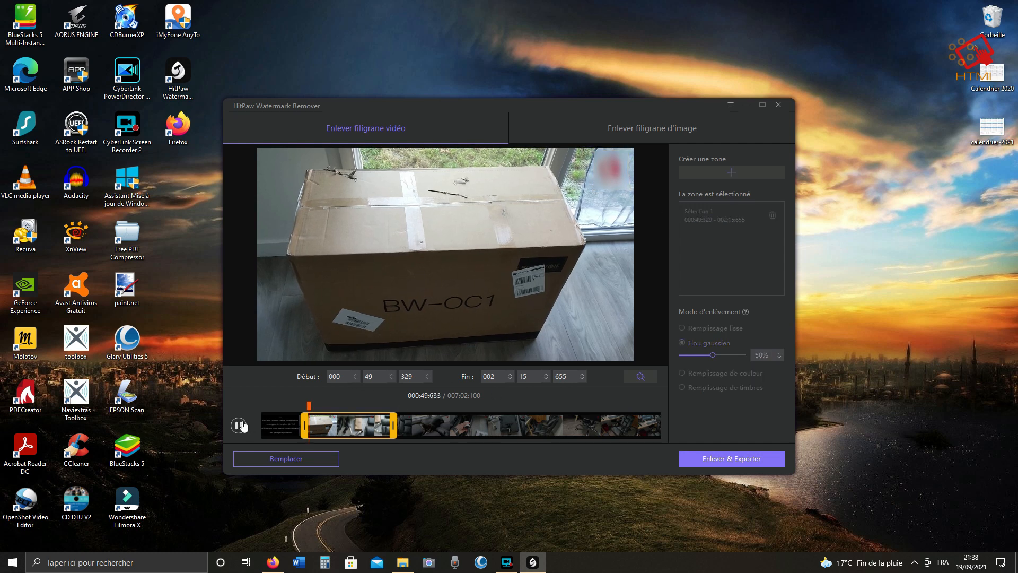
click(242, 426)
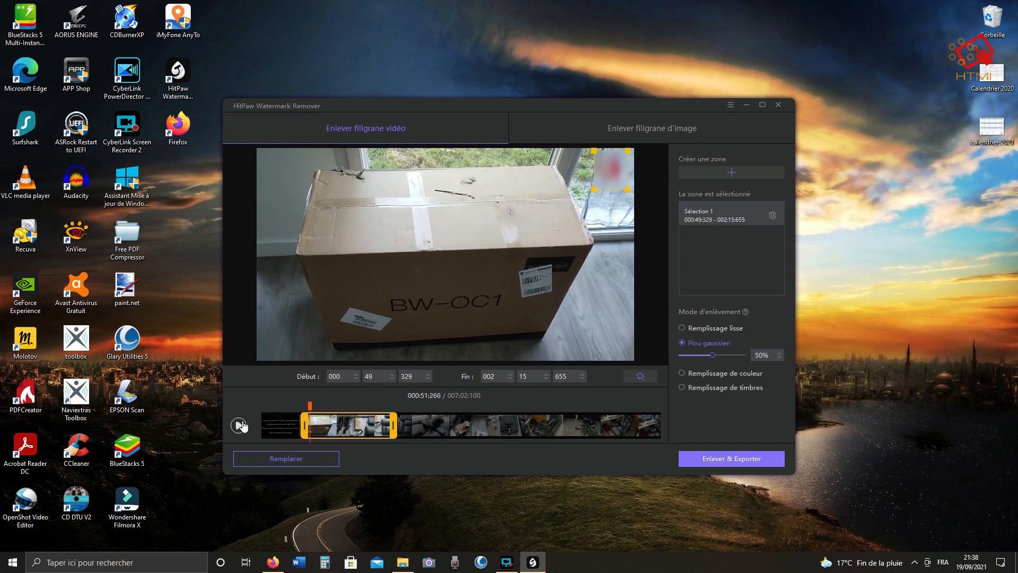
drag(743, 352, 805, 350)
click(241, 426)
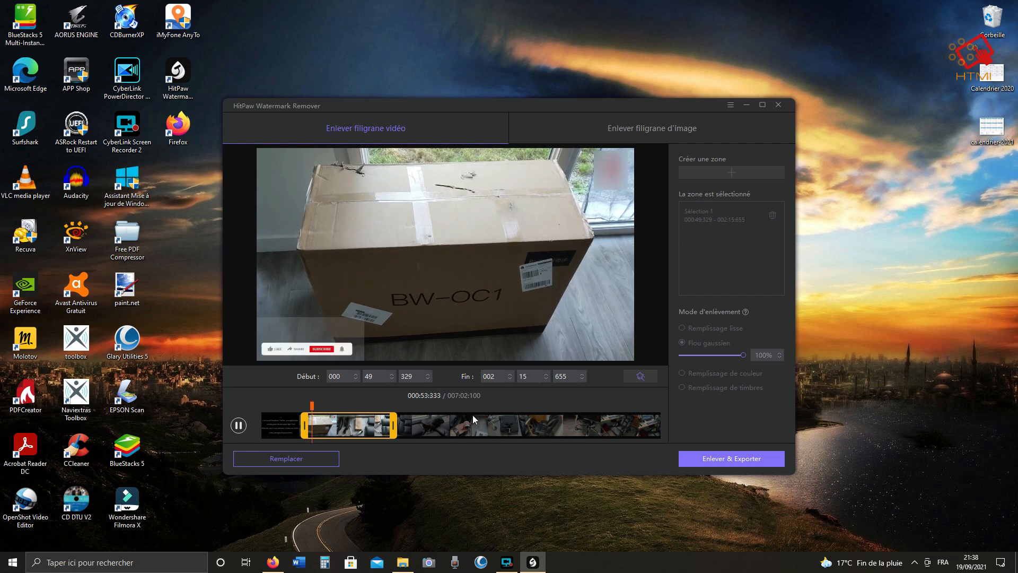
click(239, 426)
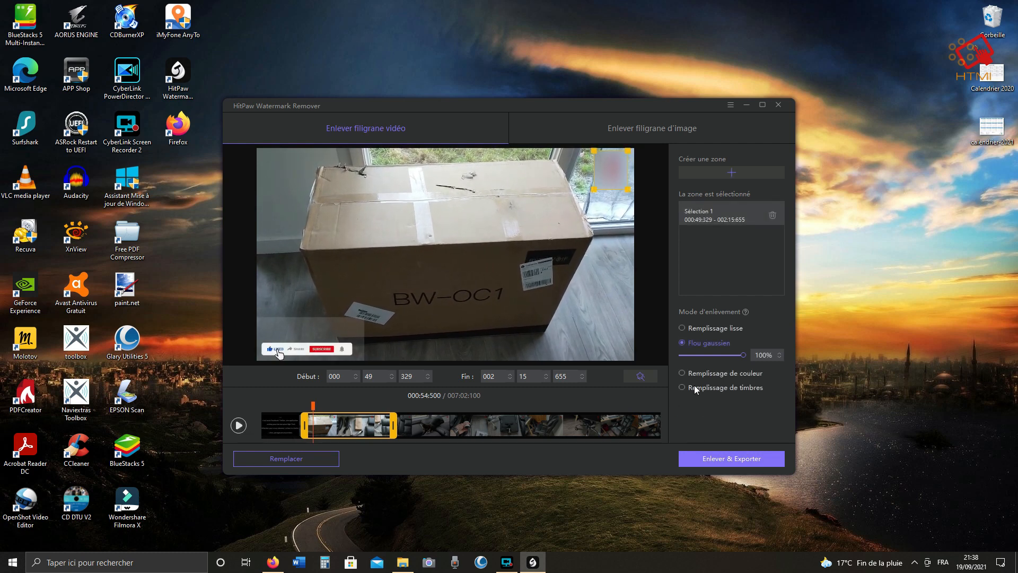
Try the Remplissage de couleur and Remplissage de timbres modes, restore Remplissage lisse, and preview playback.
click(682, 373)
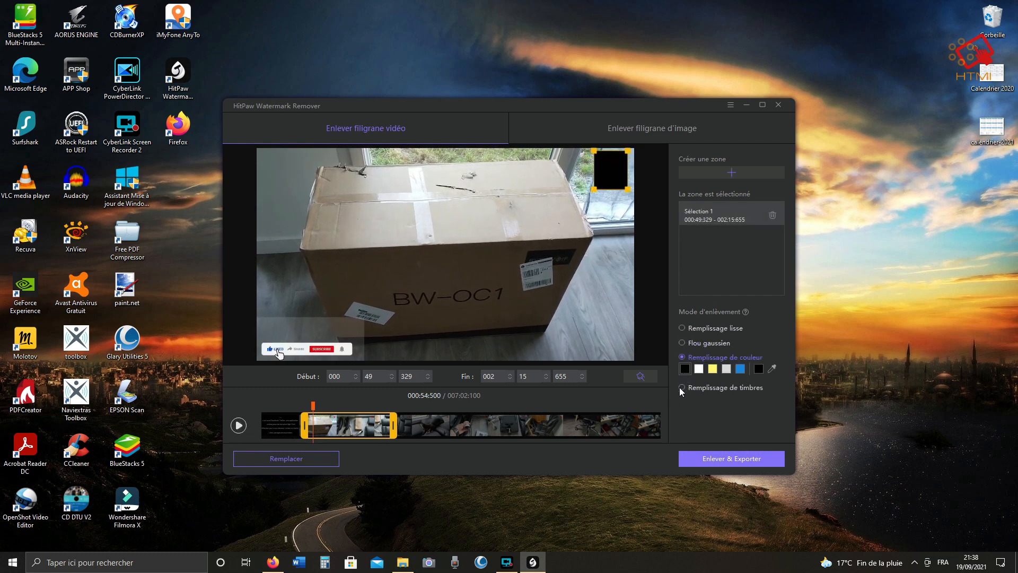
click(681, 388)
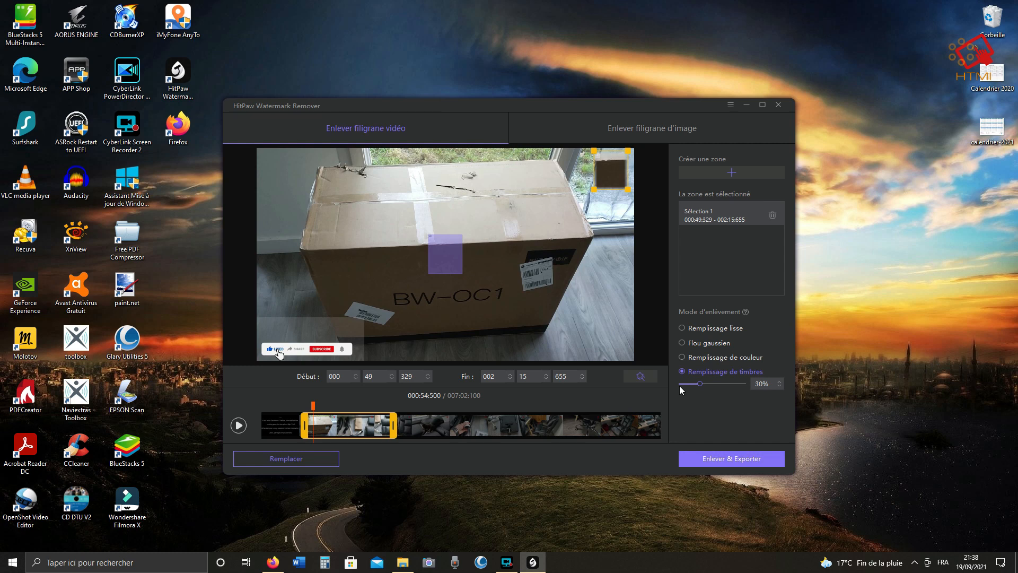
click(682, 328)
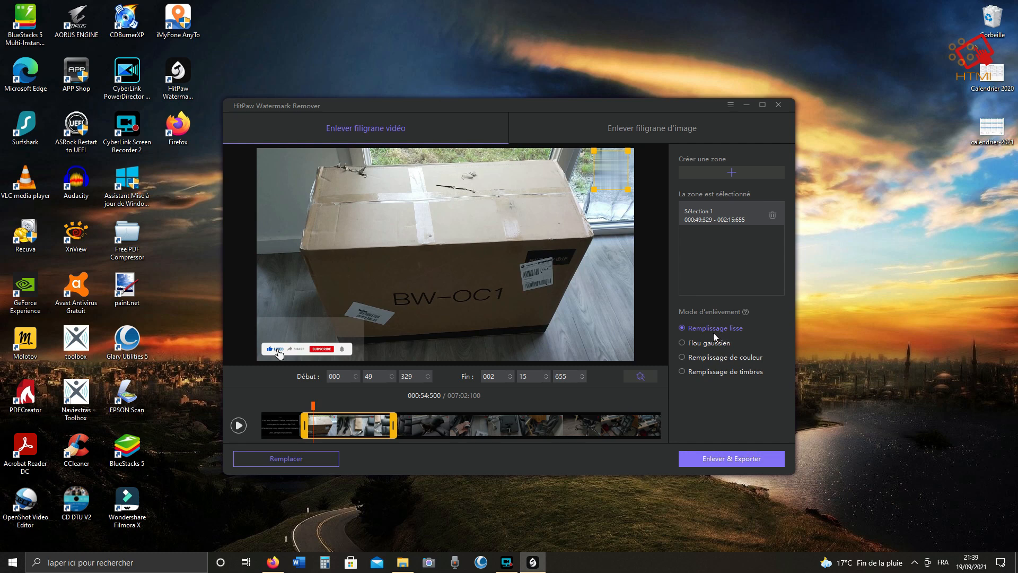
click(239, 425)
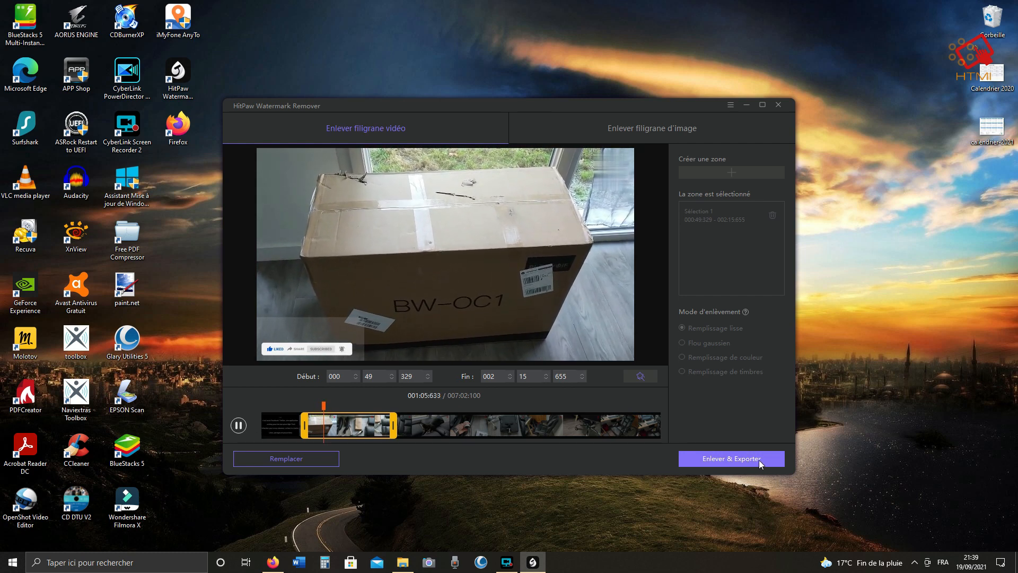
click(238, 425)
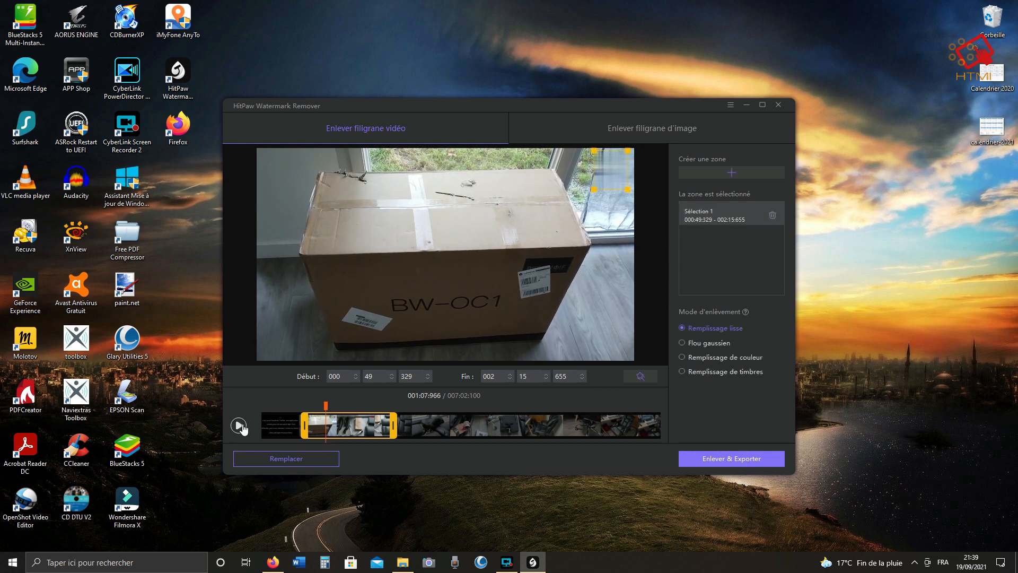
Switch to image watermark removal and open the "test" image from the Téléchargements folder.
click(640, 131)
click(588, 295)
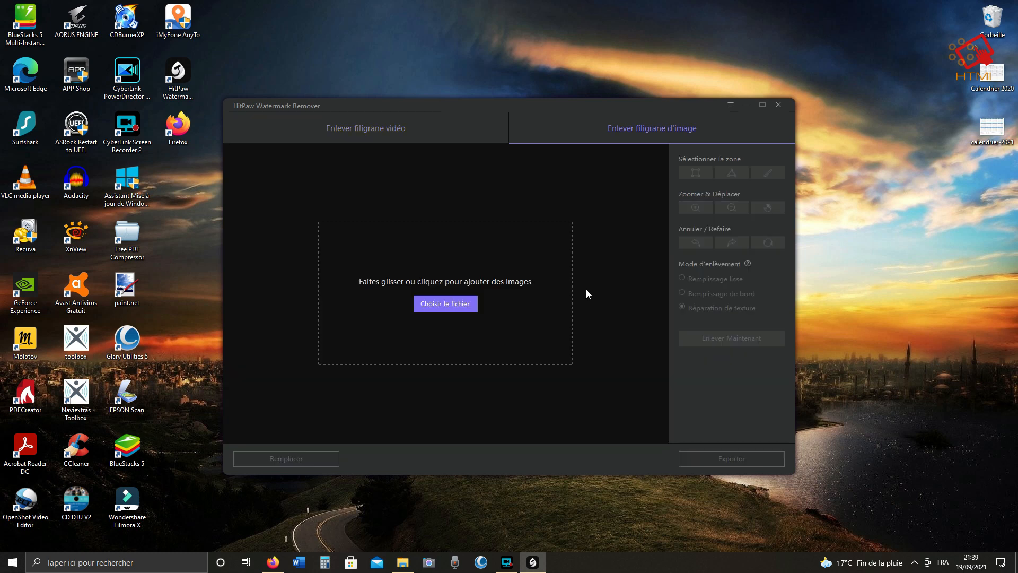
click(454, 298)
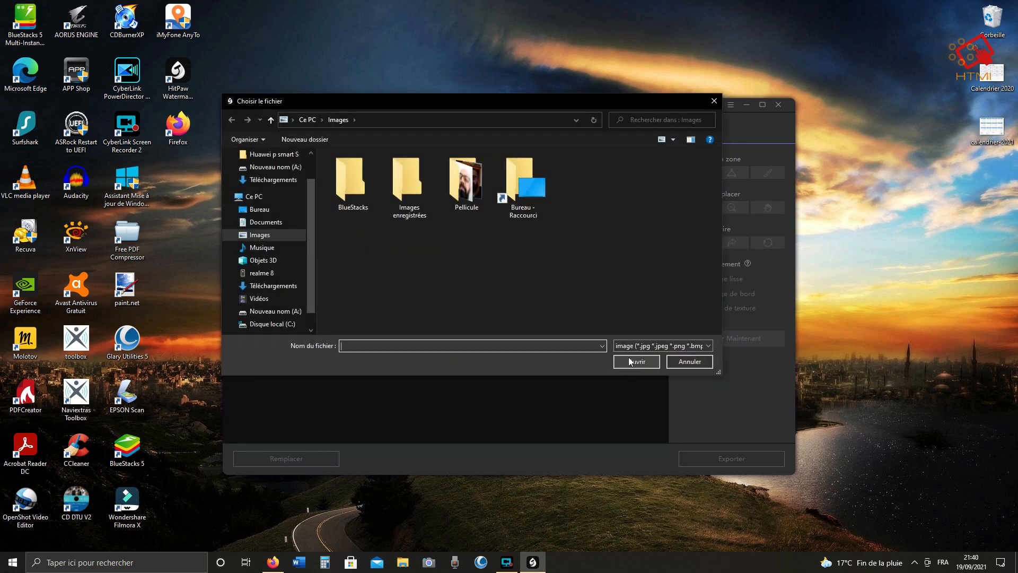
click(273, 179)
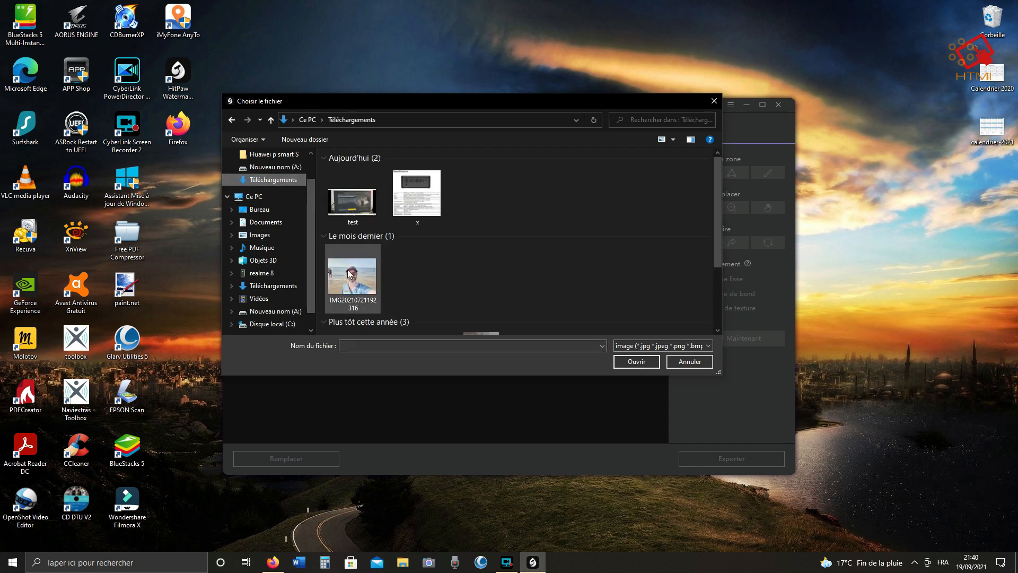
double_click(342, 205)
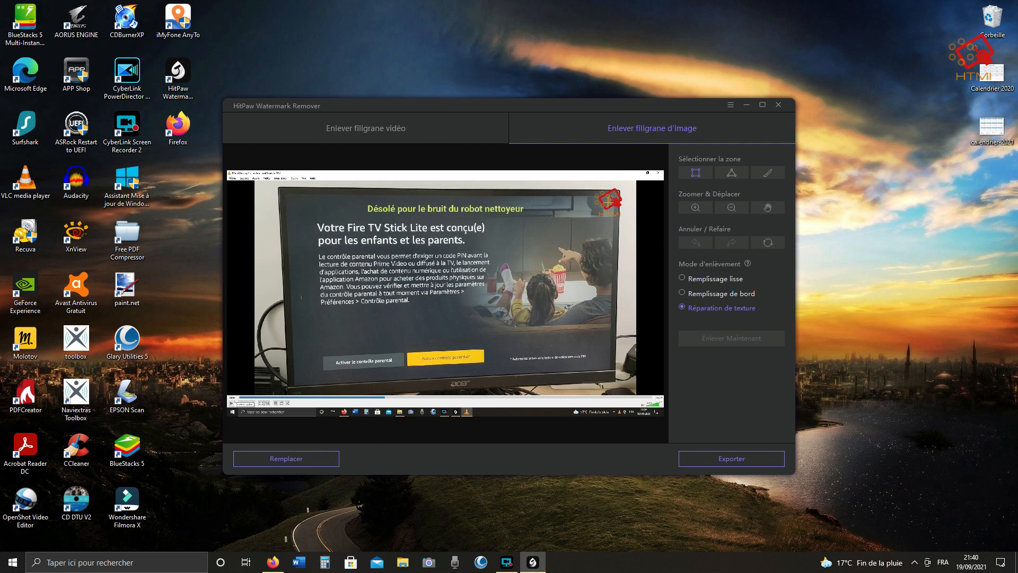
Select the top-right logo with a rectangle, remove it in Réparation de texture mode, then undo the removal.
drag(595, 185, 630, 221)
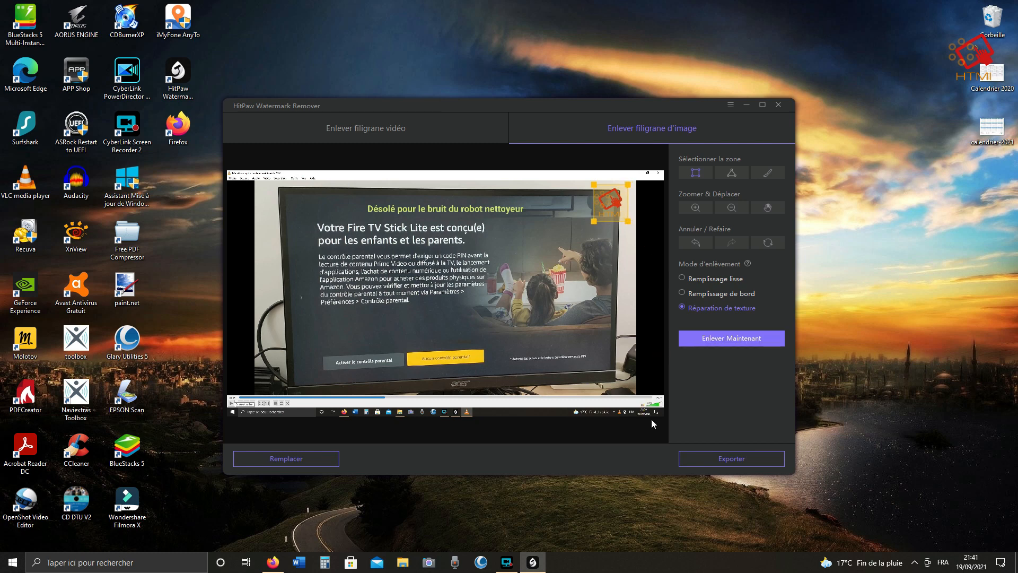
click(723, 339)
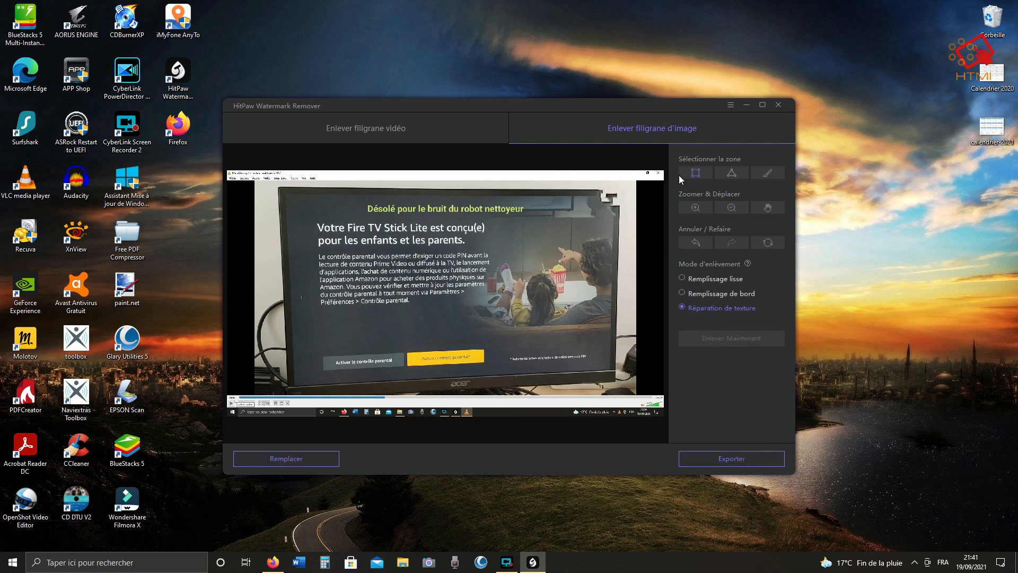
click(696, 242)
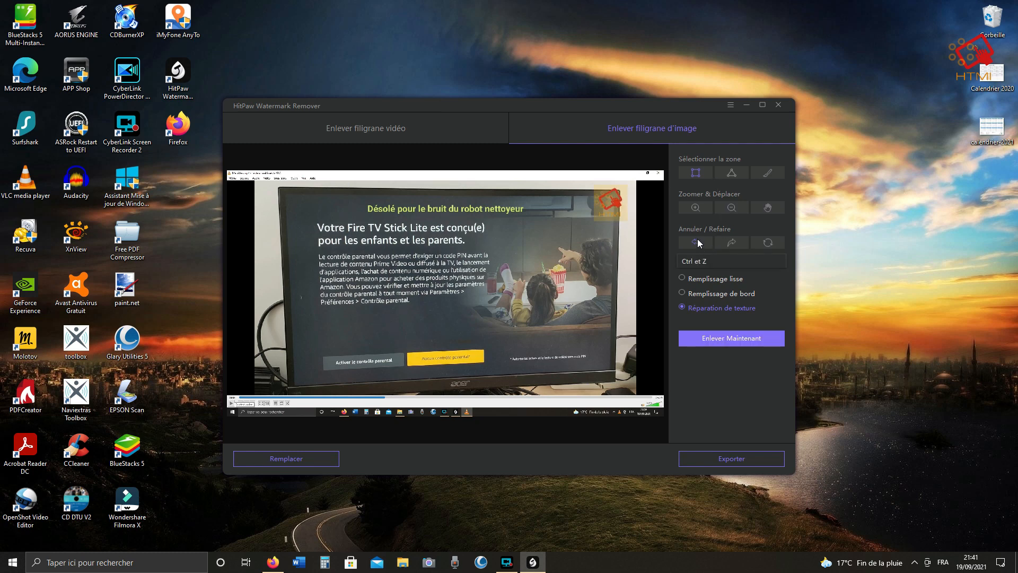
Remove the logo again using Remplissage lisse, then switch the mode to Remplissage de bord and undo the removal.
click(711, 281)
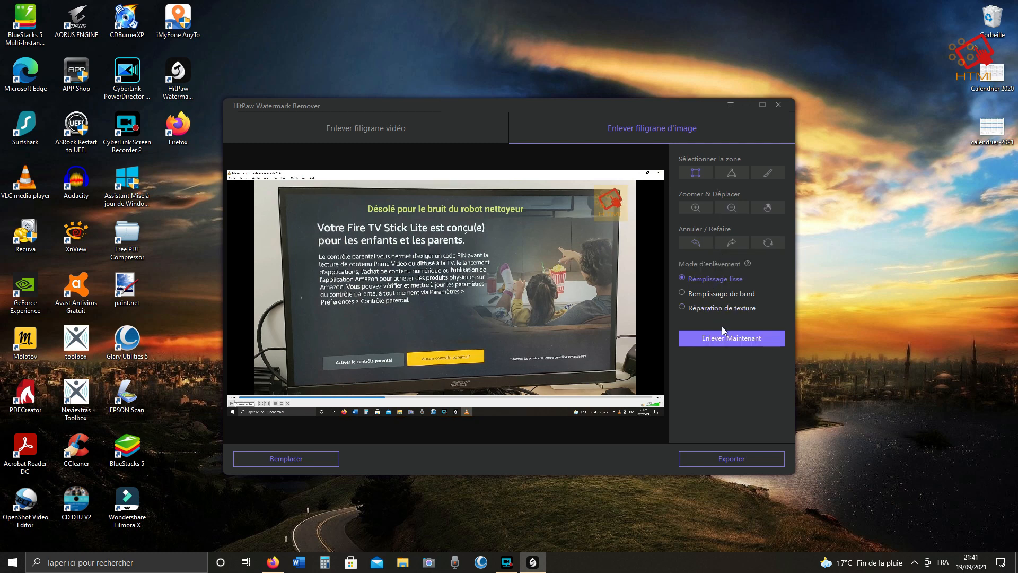
mouse_move(590, 184)
mouse_down()
mouse_move(626, 208)
mouse_move(627, 222)
mouse_up()
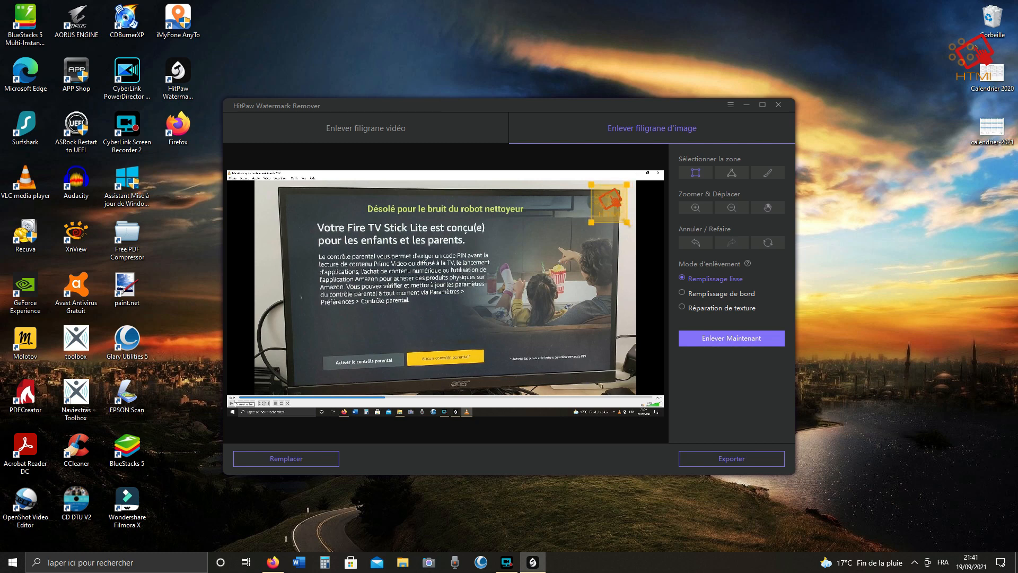
click(725, 342)
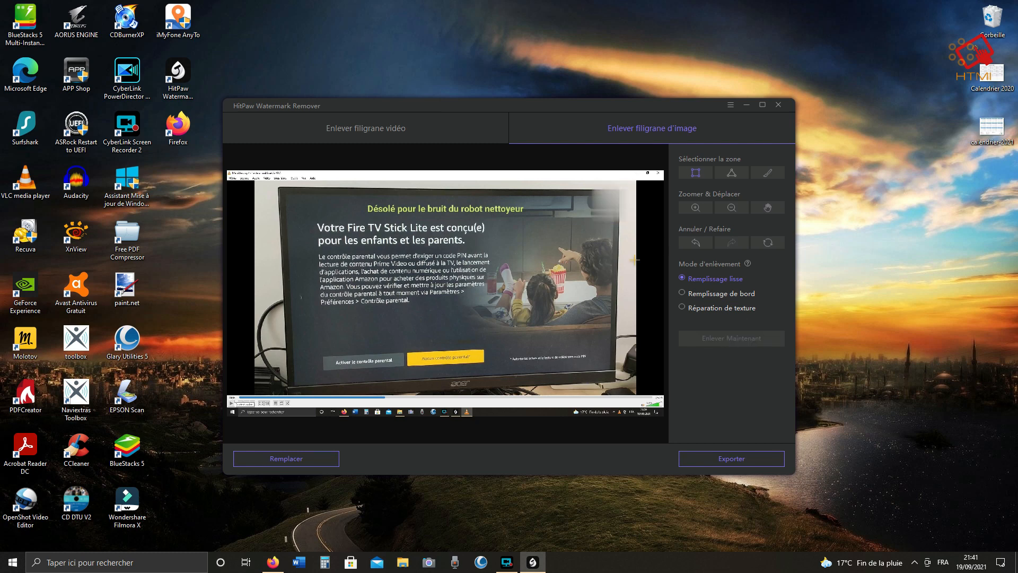
click(726, 294)
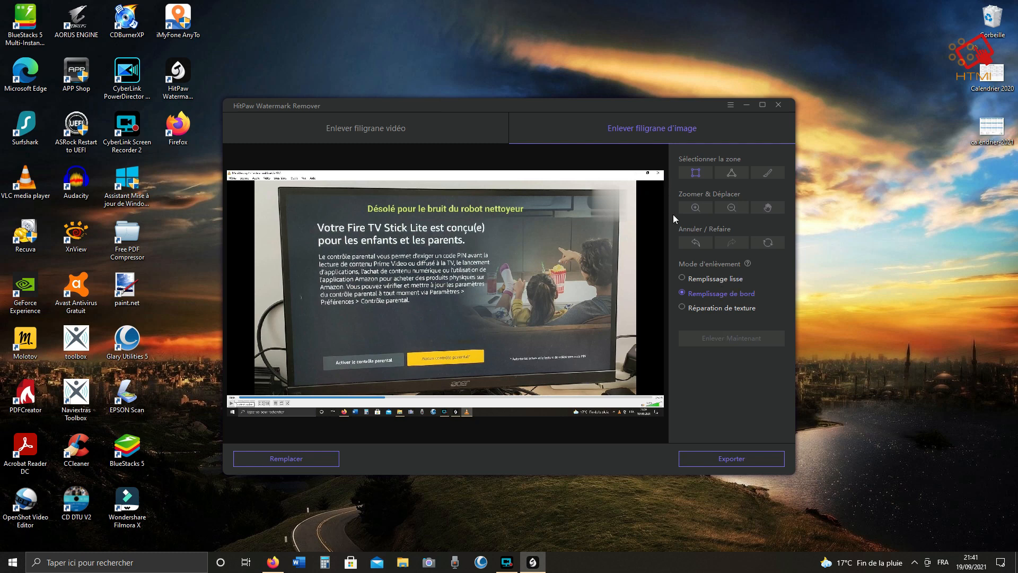
click(696, 245)
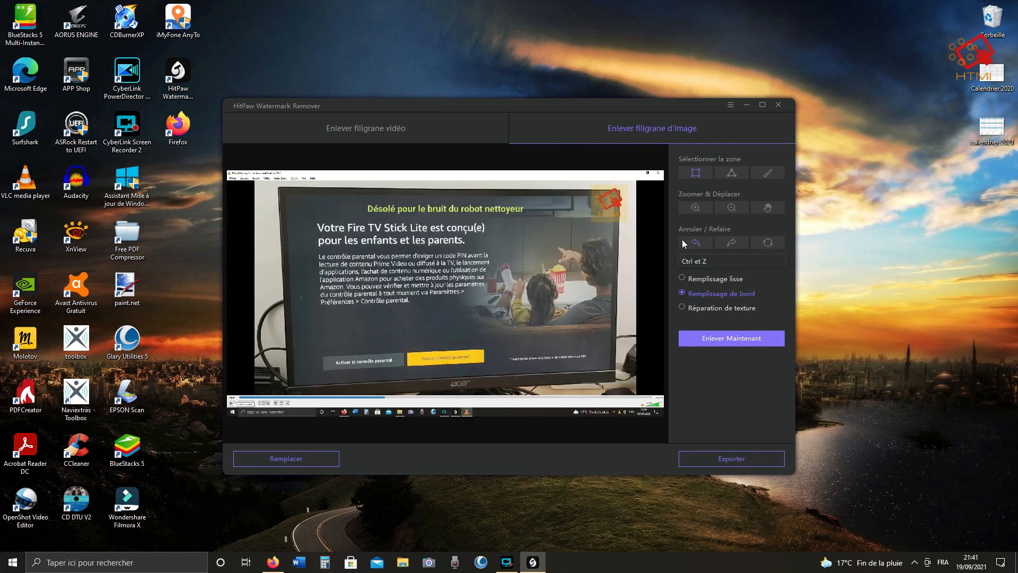
Reselect the top-right logo, remove it with Réparation de texture, then undo the removal.
click(682, 240)
drag(591, 183, 630, 223)
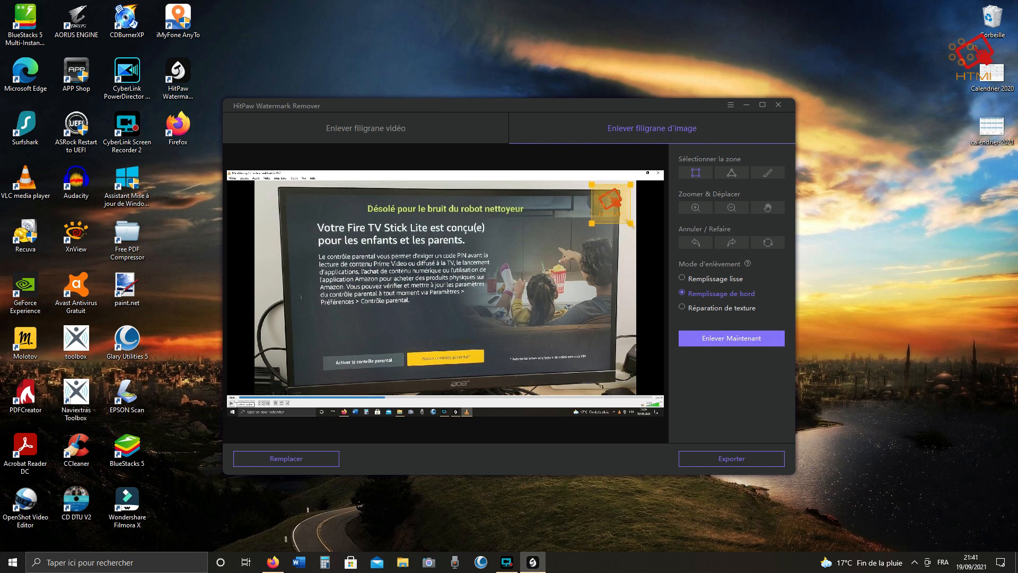
click(704, 308)
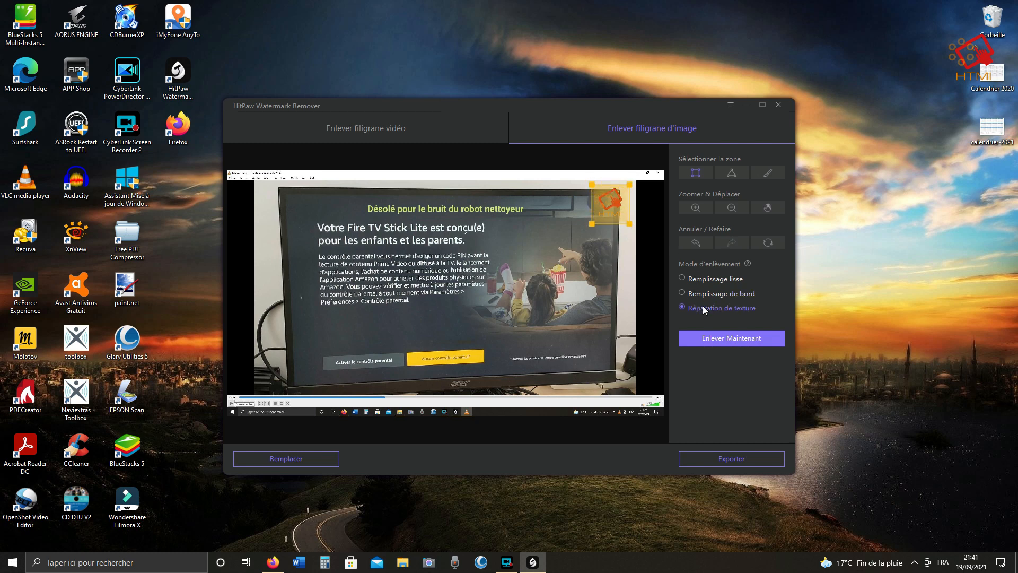
click(741, 345)
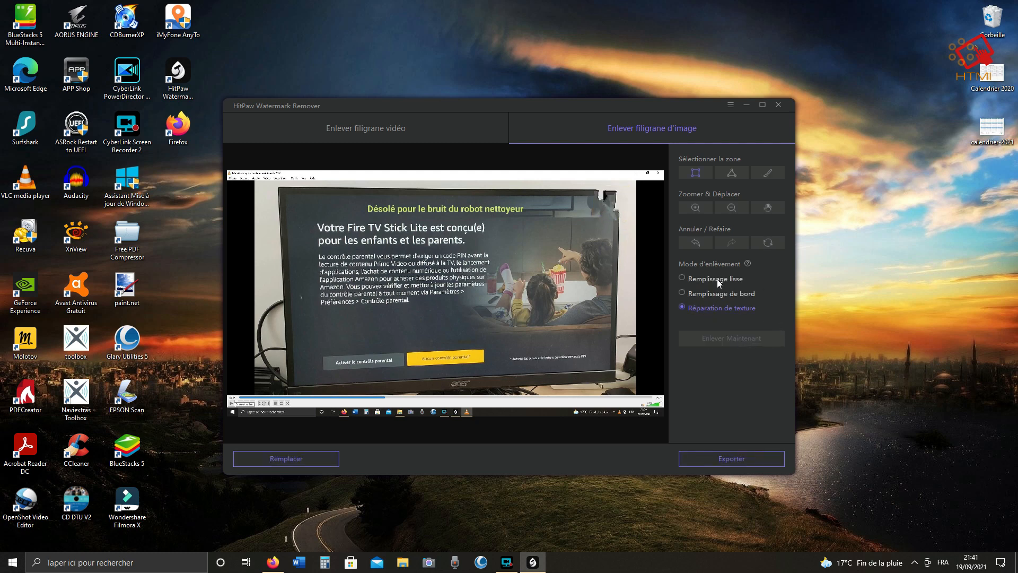
click(698, 242)
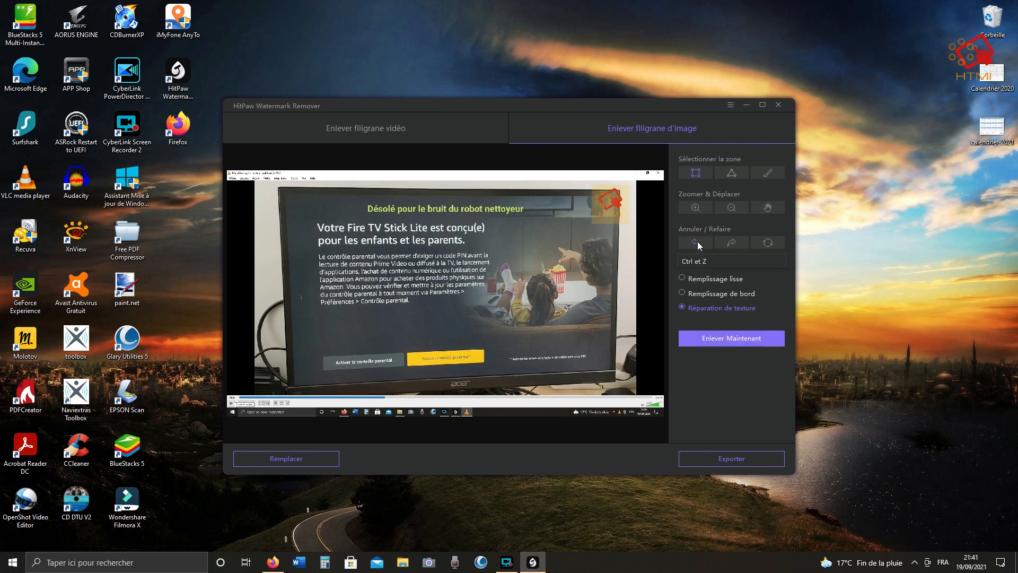
Set the mode to Remplissage lisse, select the top-right logo and remove it.
click(719, 281)
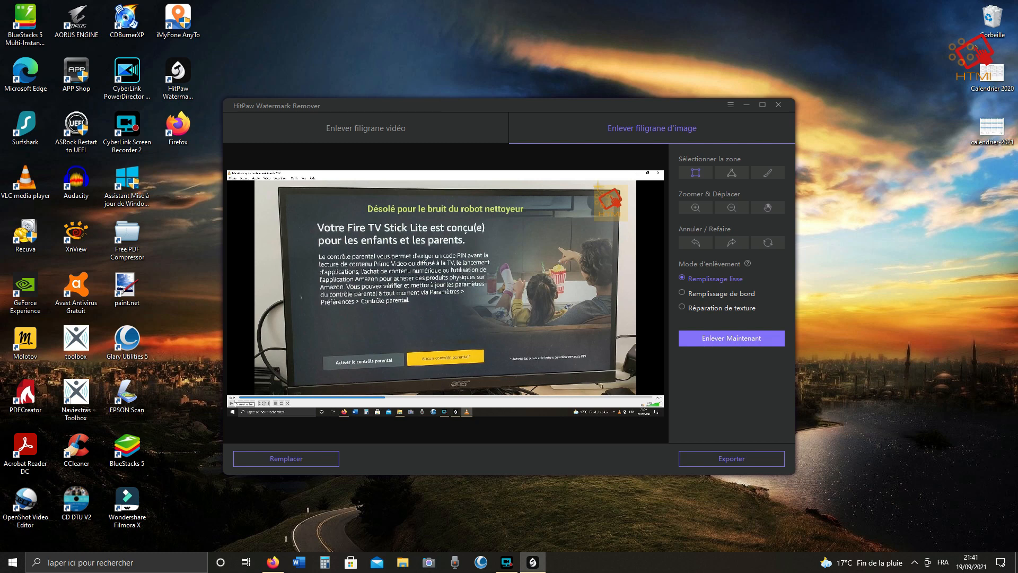
drag(593, 184, 628, 222)
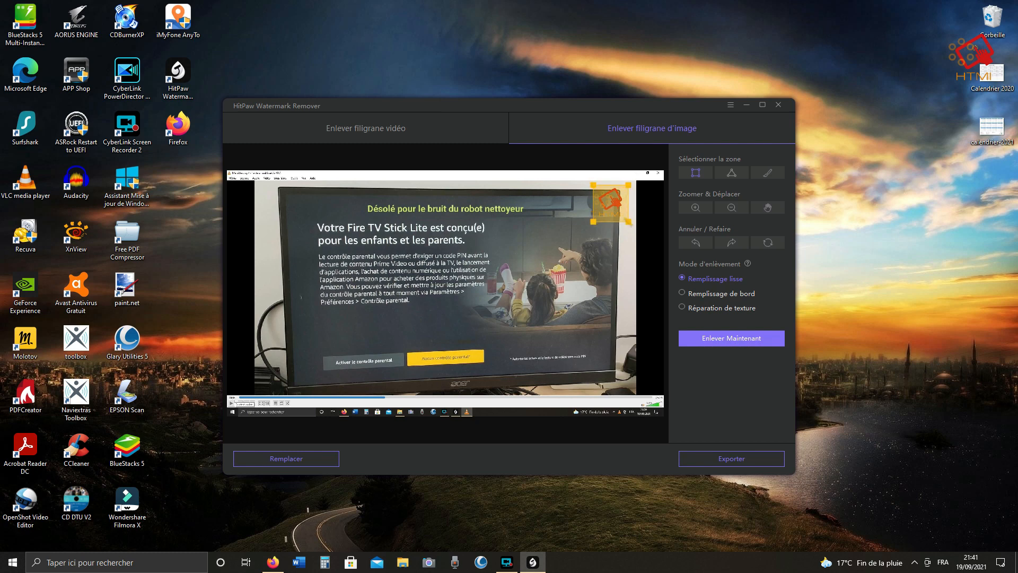
click(732, 337)
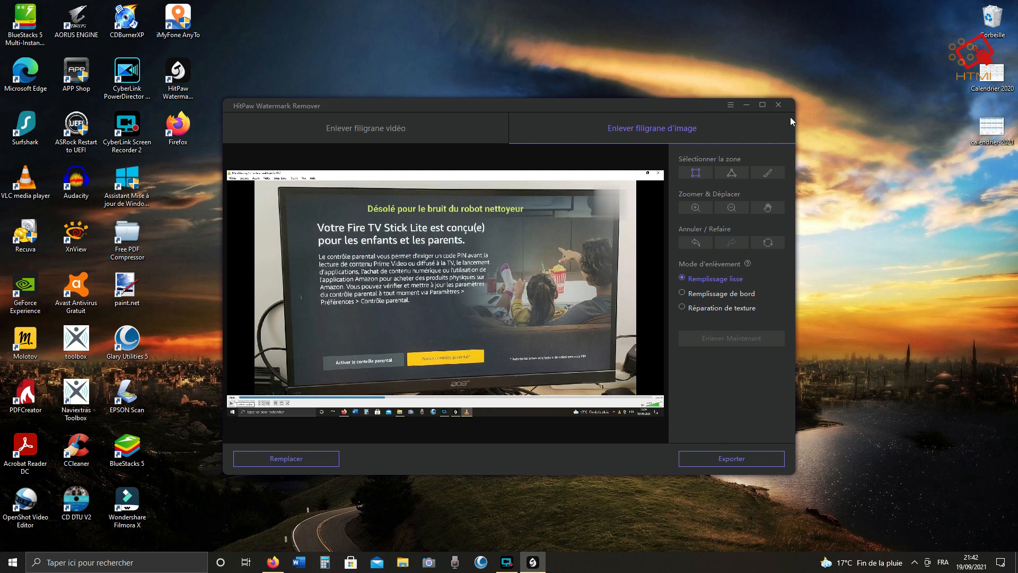
Switch to Firefox, open the purchase page from the HitPaw watermark removal site and review the pricing plans.
click(273, 562)
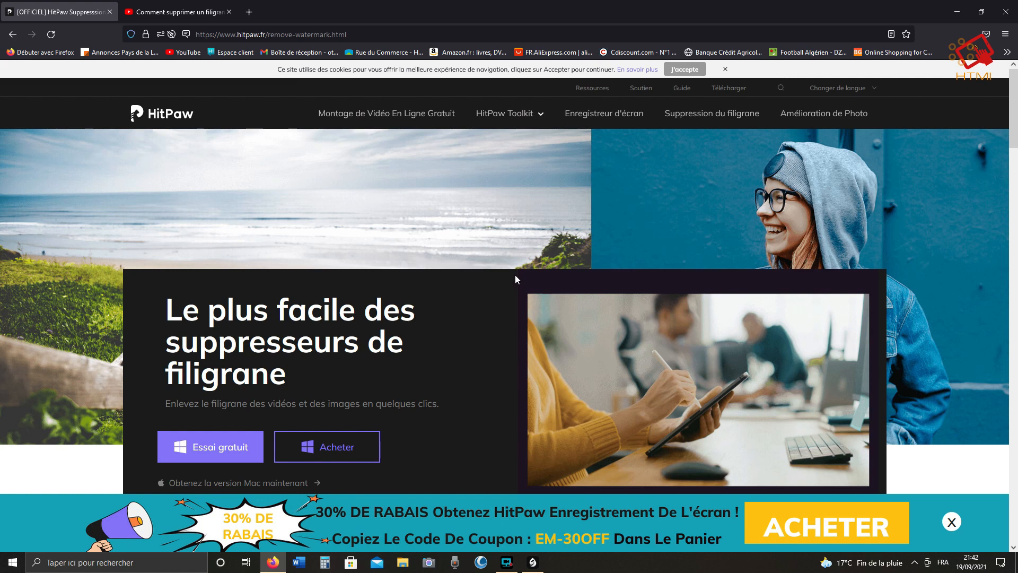
scroll(517, 277, down, 1)
scroll(516, 273, down, 2)
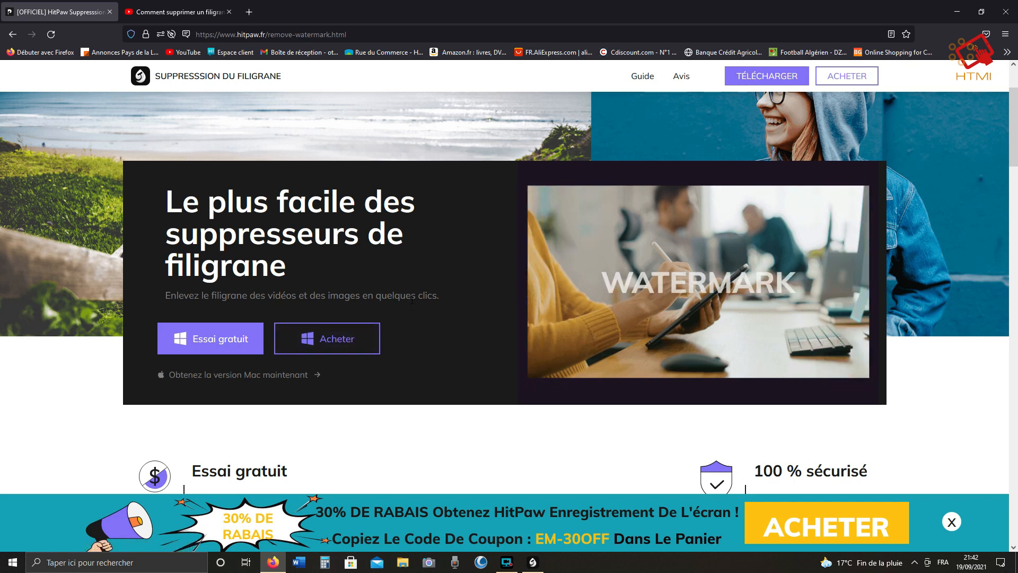
click(327, 337)
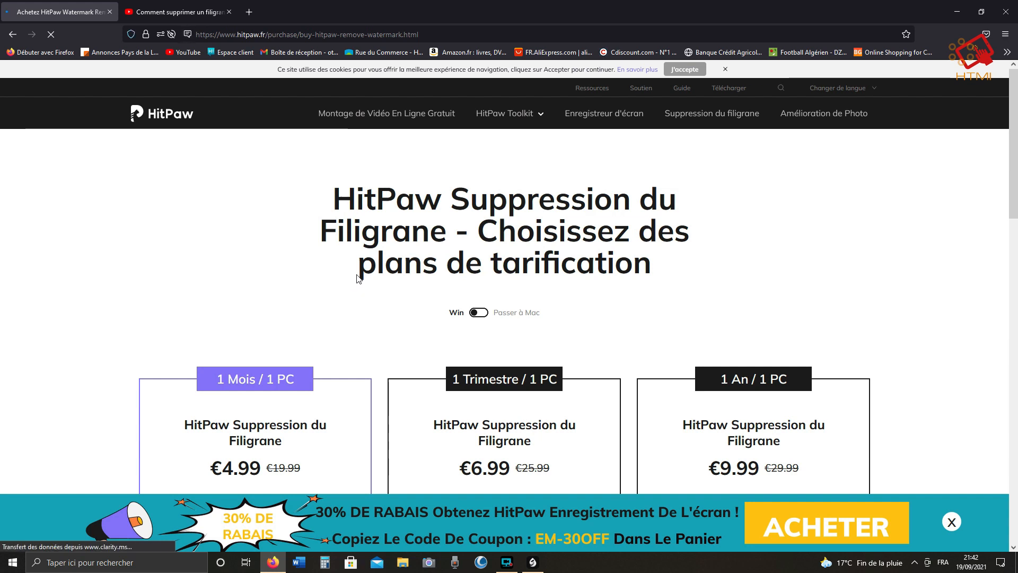
scroll(464, 347, down, 3)
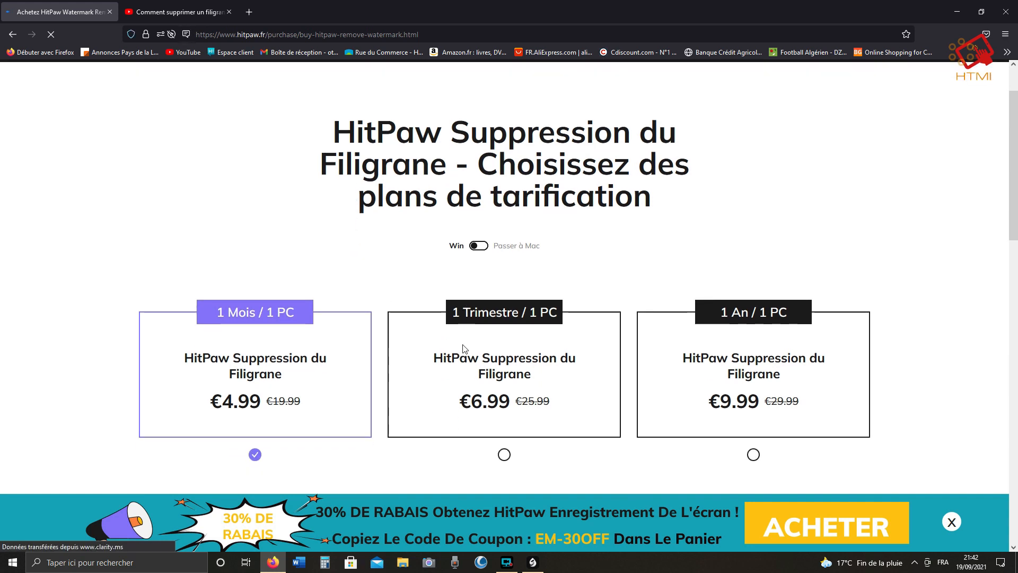
scroll(466, 348, down, 1)
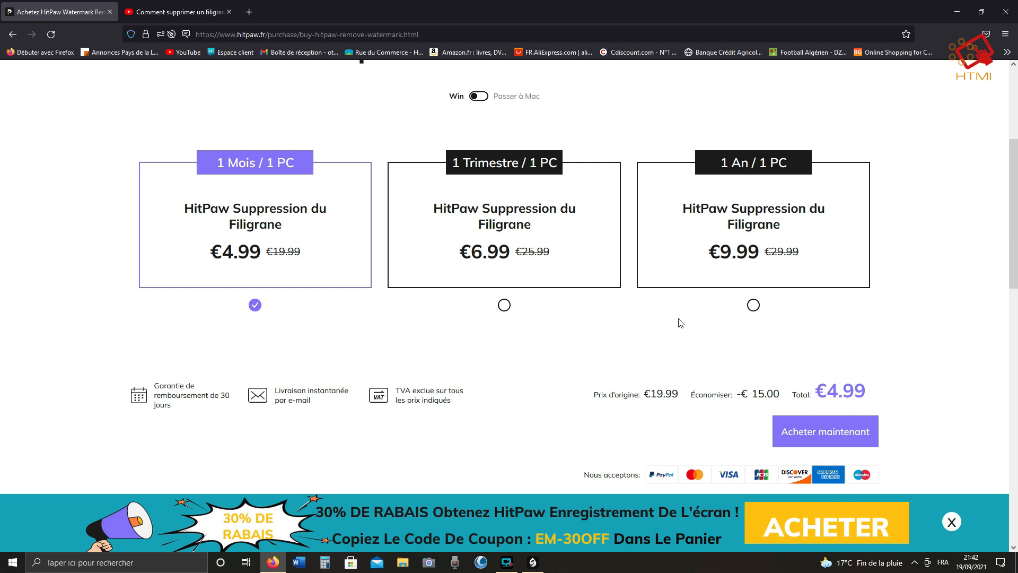
scroll(648, 316, up, 4)
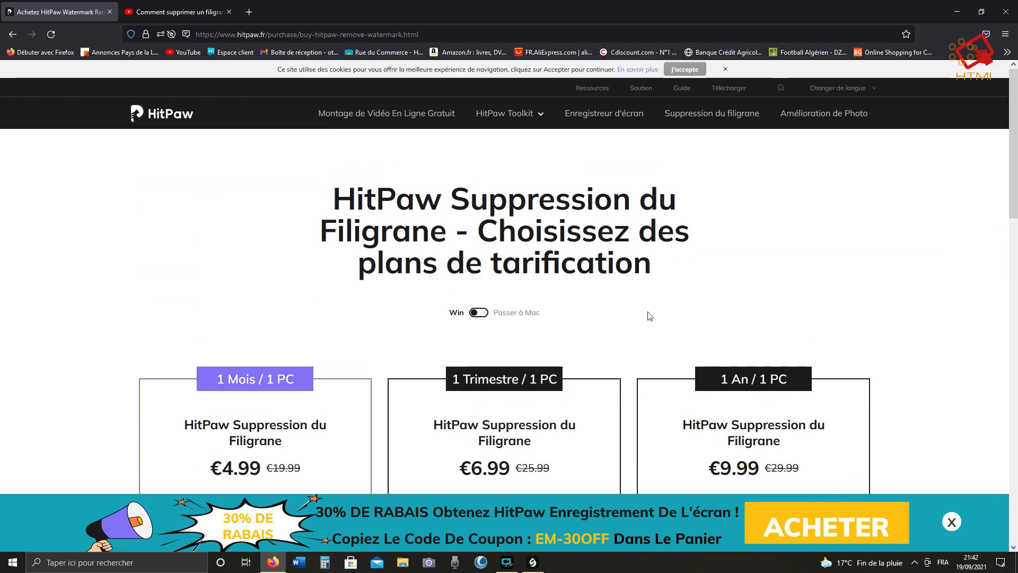
scroll(649, 317, down, 2)
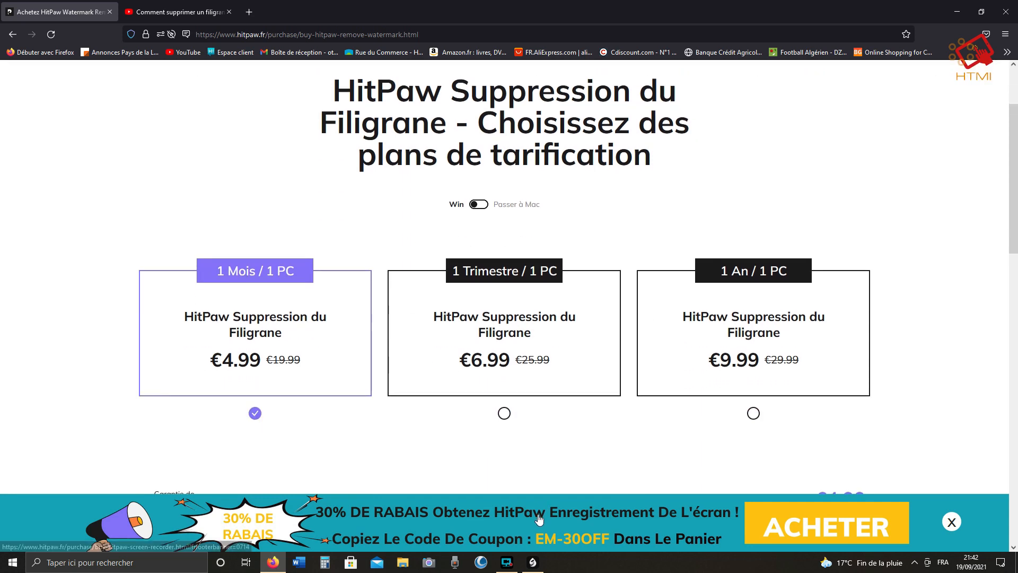